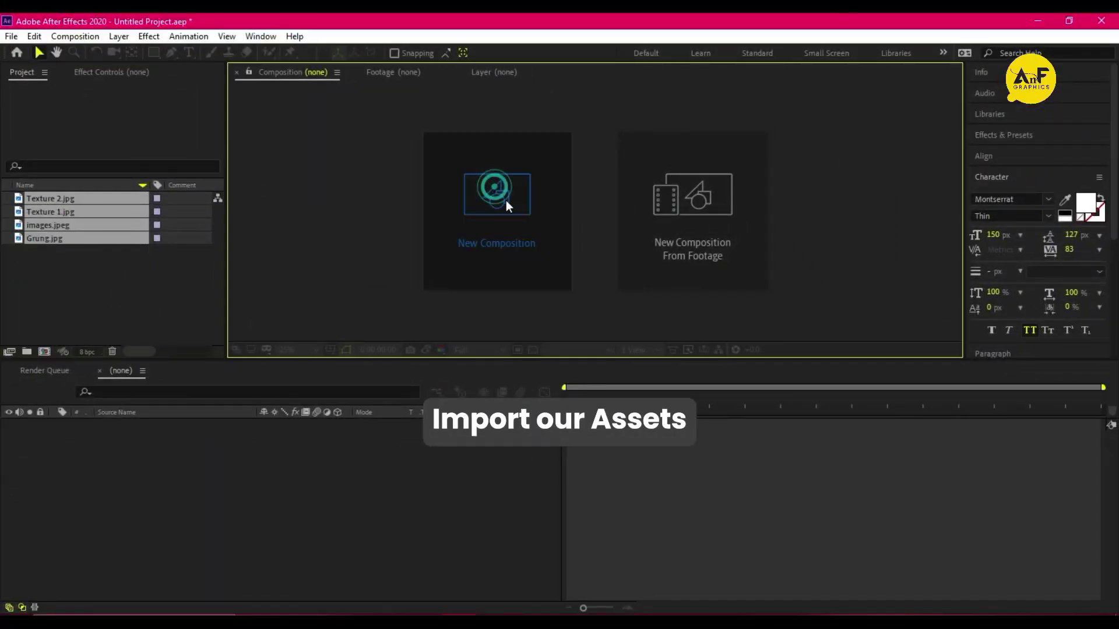
- Create a new composition named 'text edit'
click(495, 187)
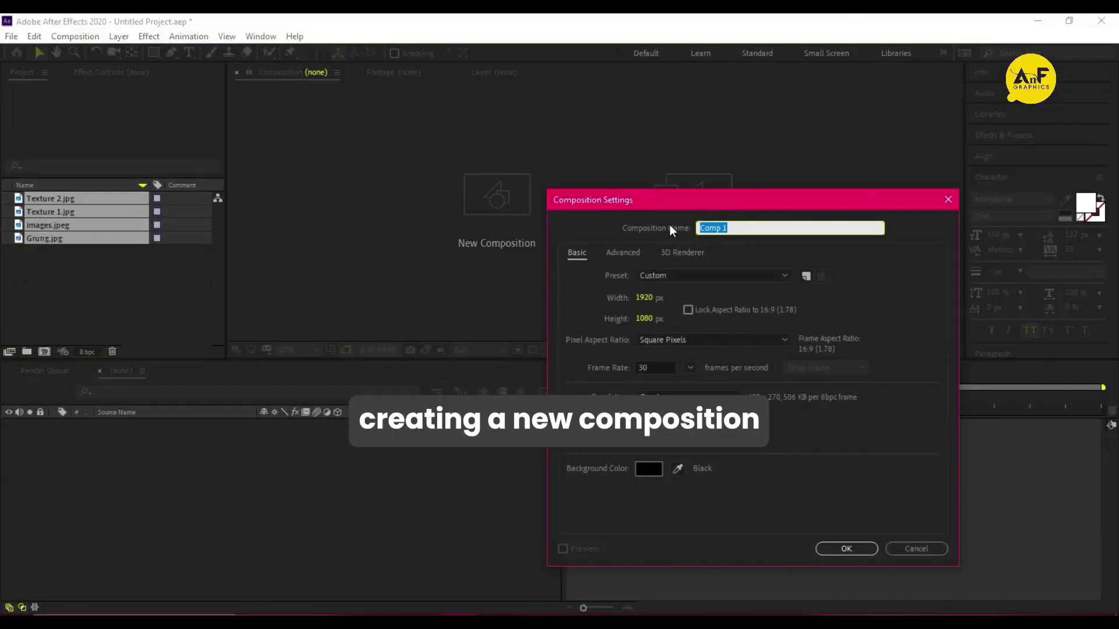
text(text edit)
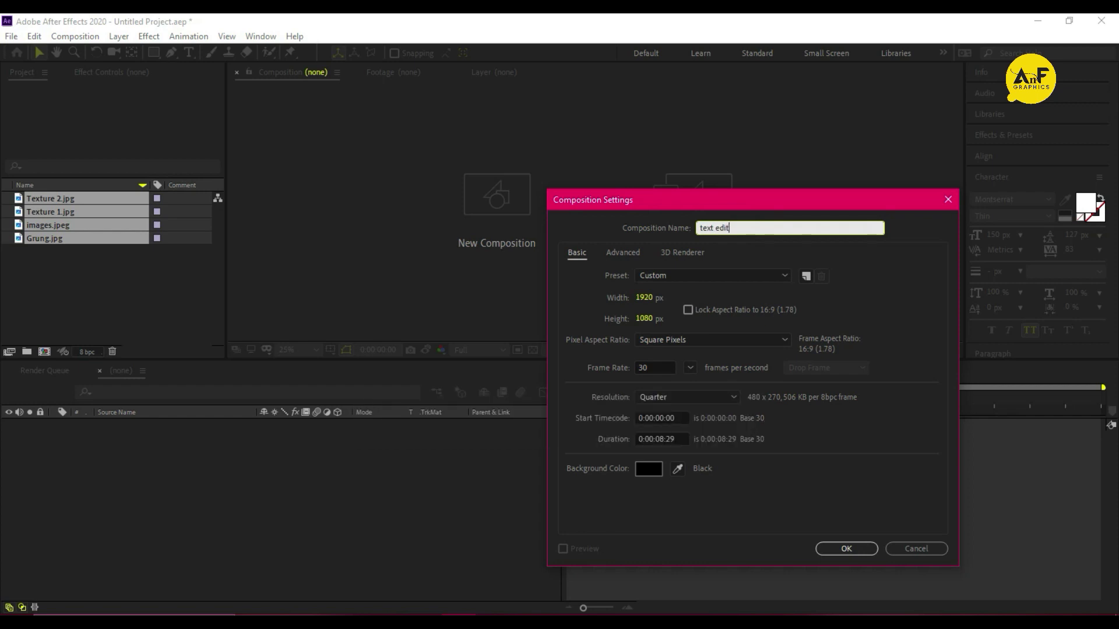
key(Return)
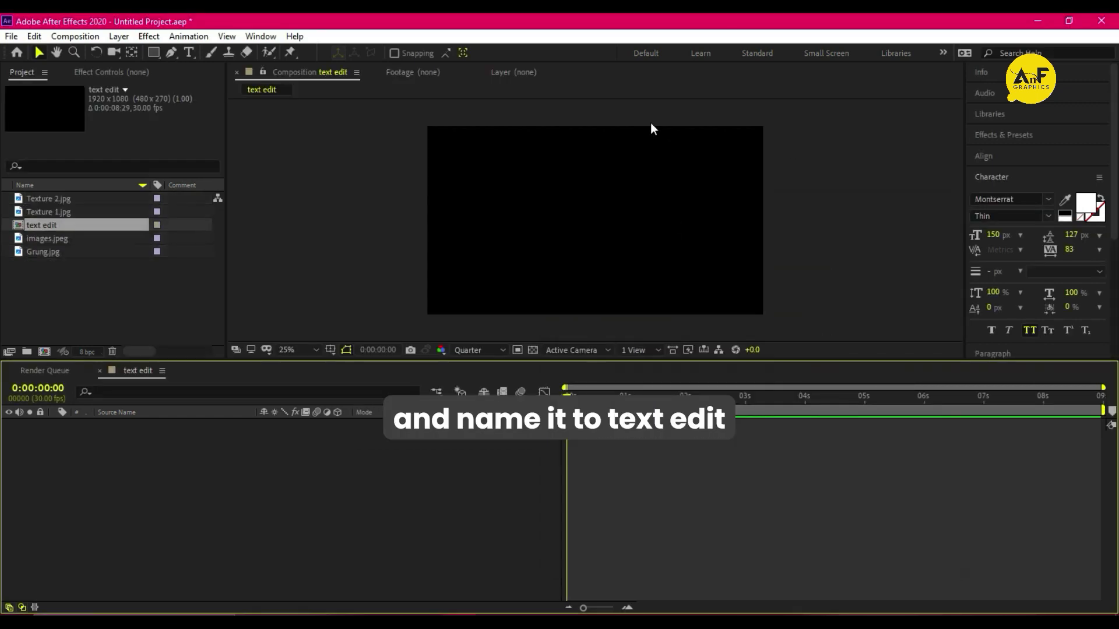
- Write the text LOOP, centre its anchor point, and scale it up to fill the frame
click(188, 52)
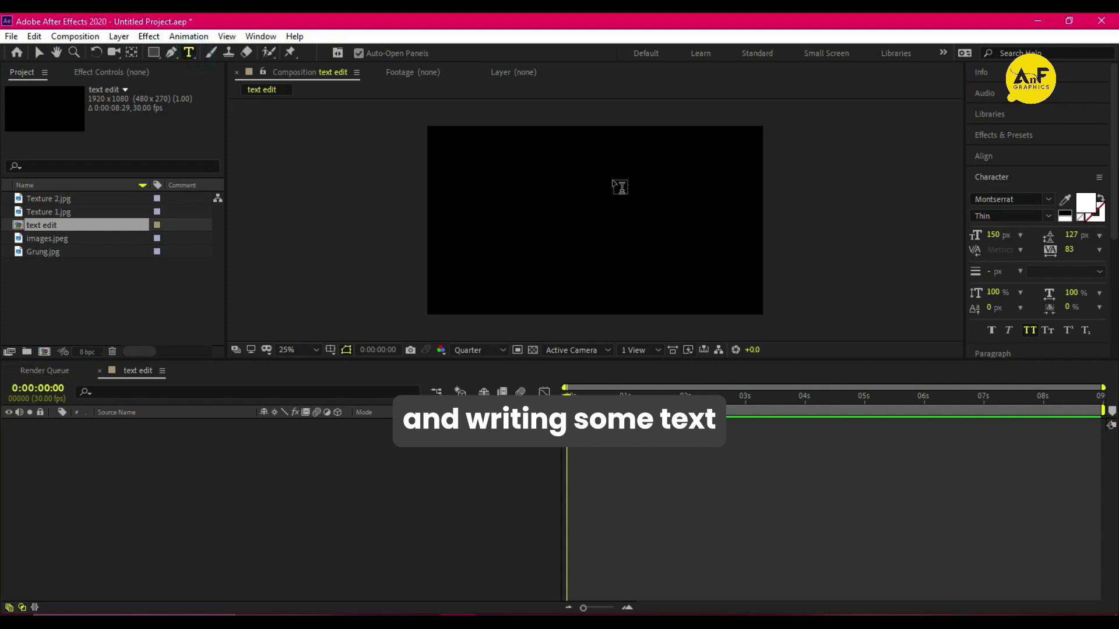
click(557, 197)
text(L)
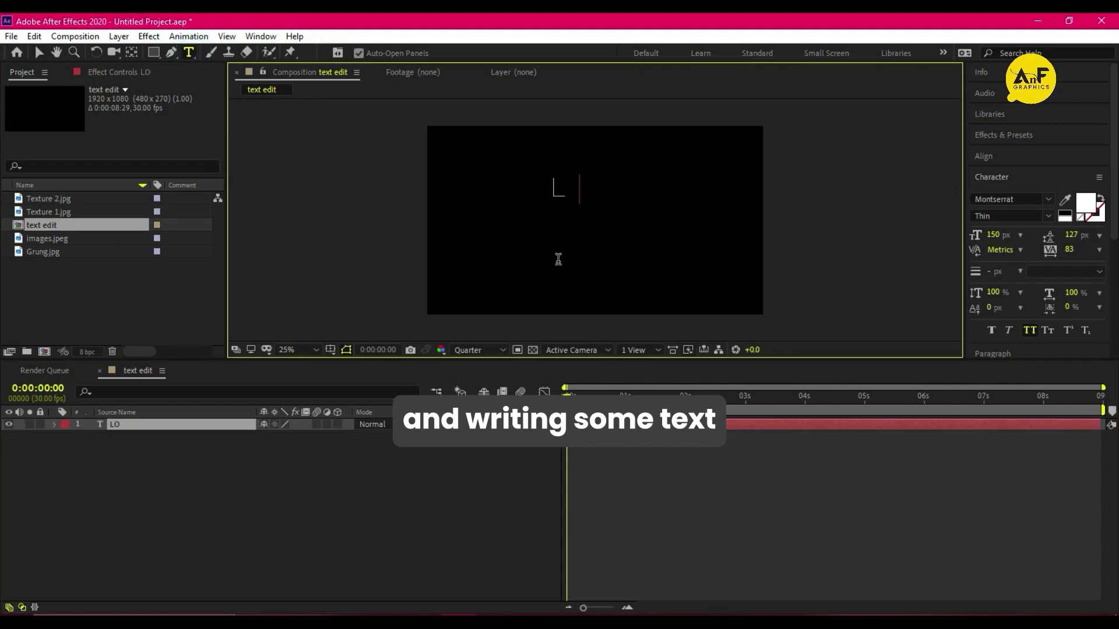
text(OOP)
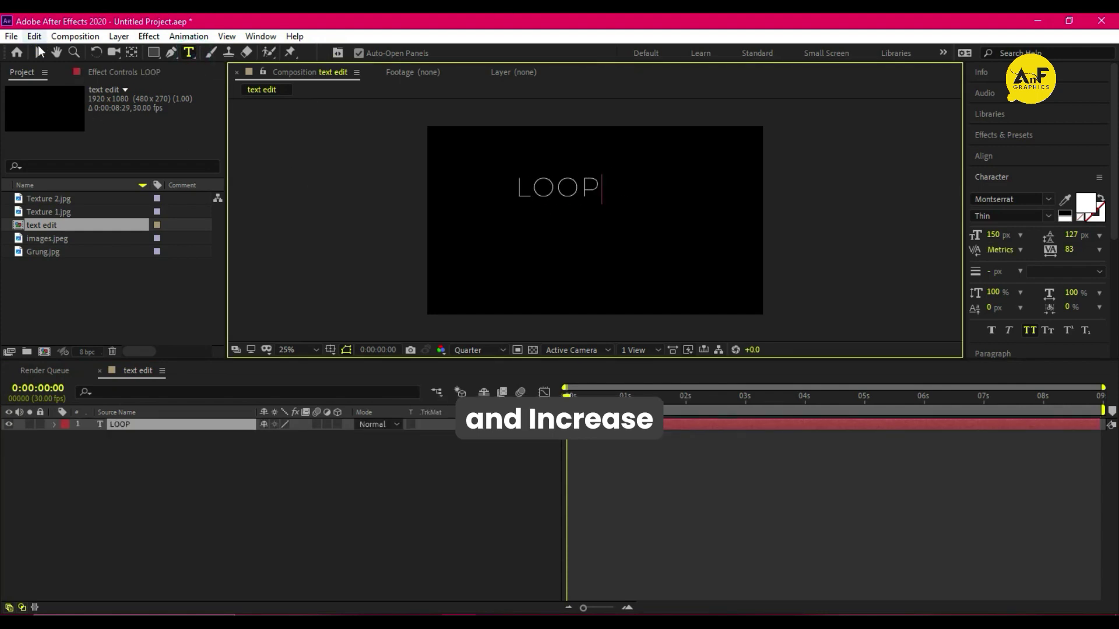
click(39, 54)
key(ctrl+alt+Home)
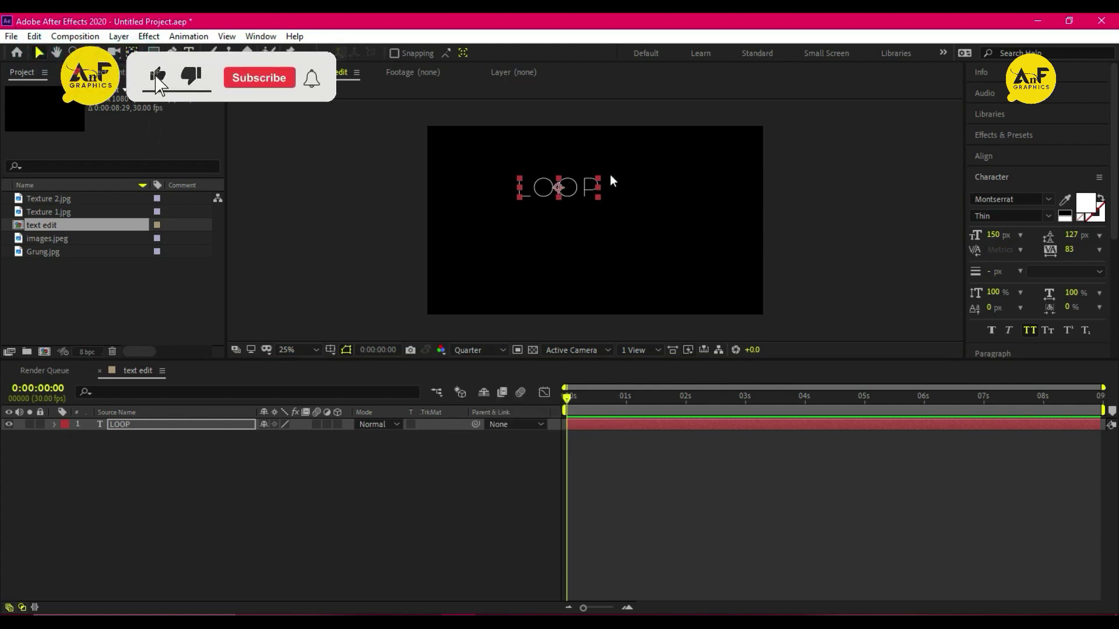
drag(599, 189, 661, 214)
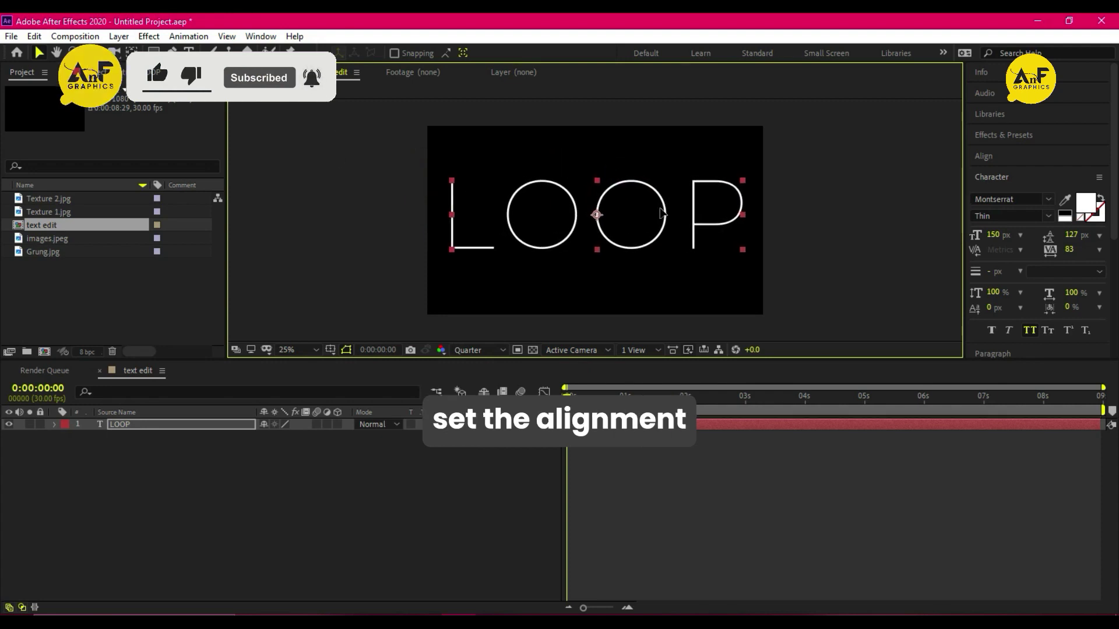
- Centre LOOP horizontally and vertically in the composition
click(999, 158)
click(1003, 191)
click(1073, 190)
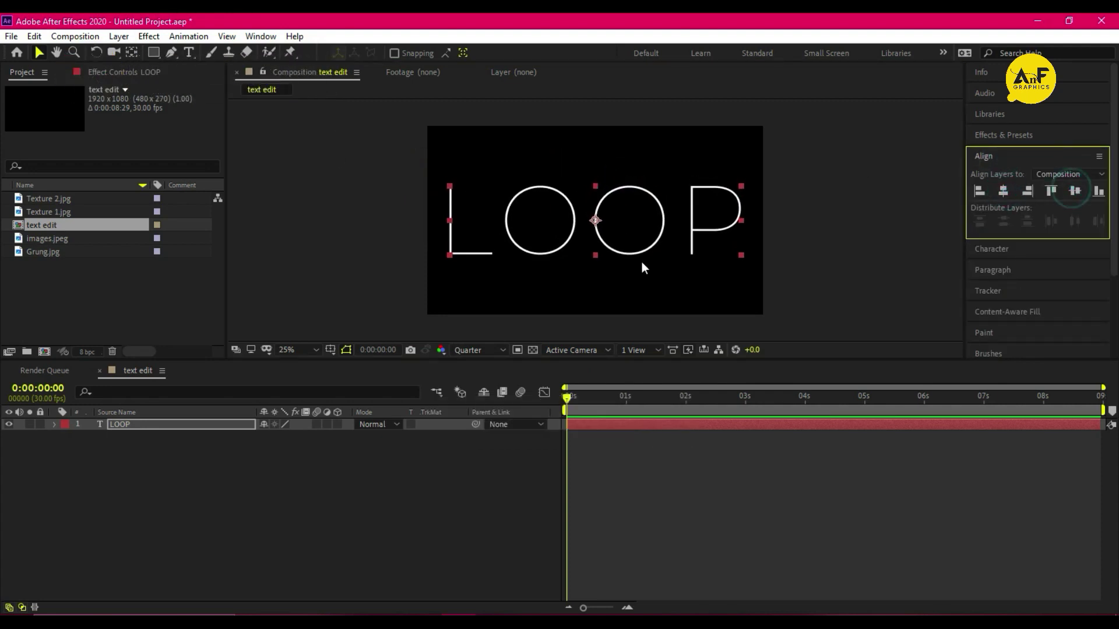
- Convert LOOP into an outline shape layer and delete the original text layer
right_click(119, 426)
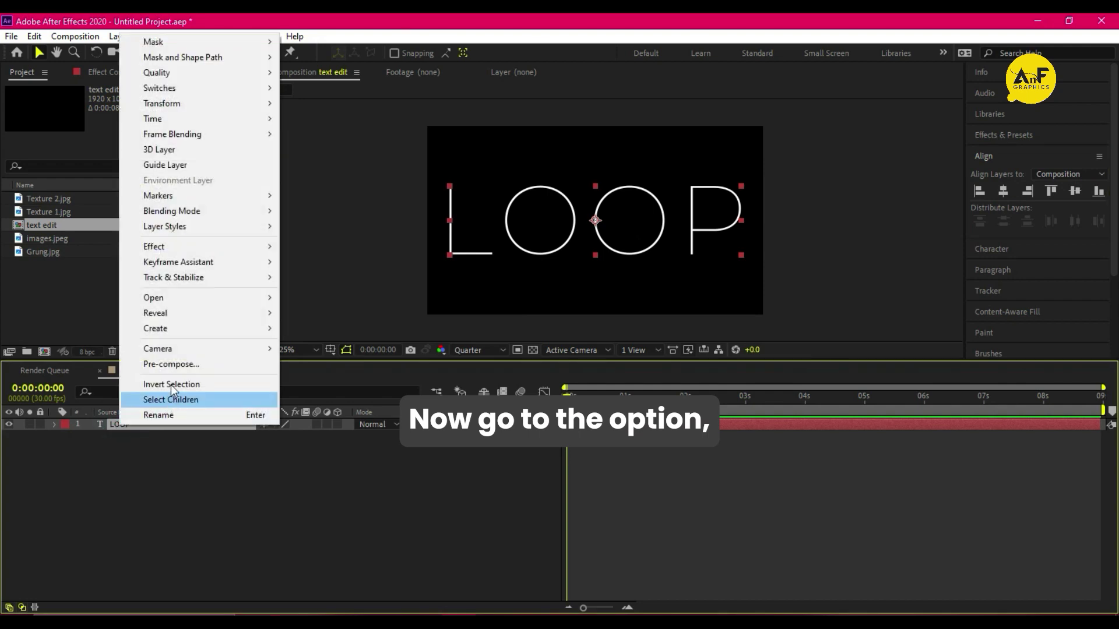
click(326, 343)
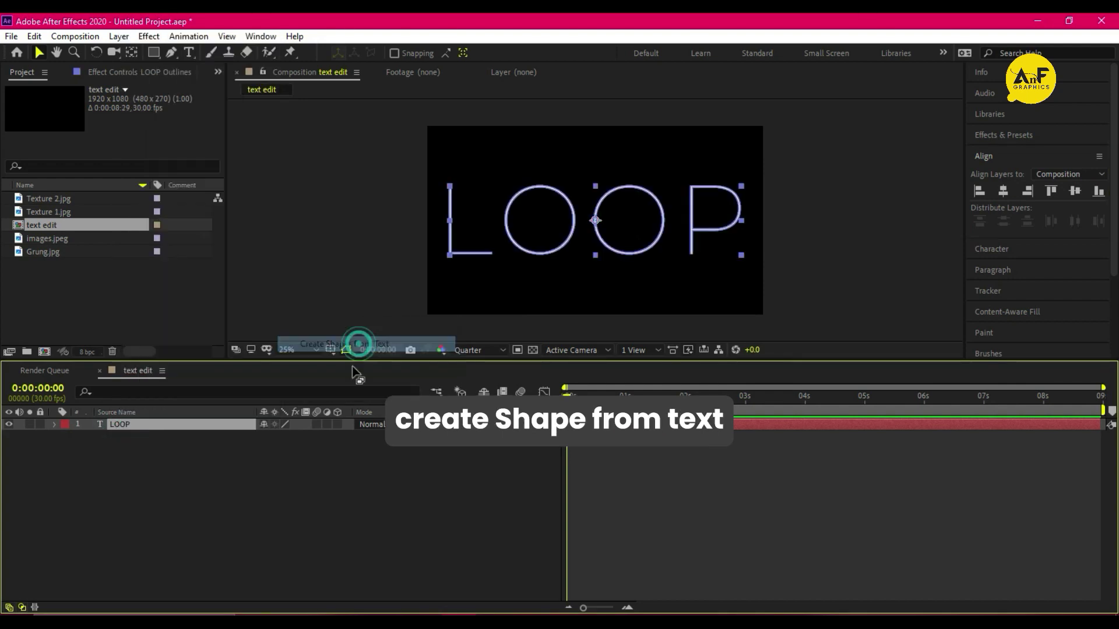
click(122, 437)
key(Delete)
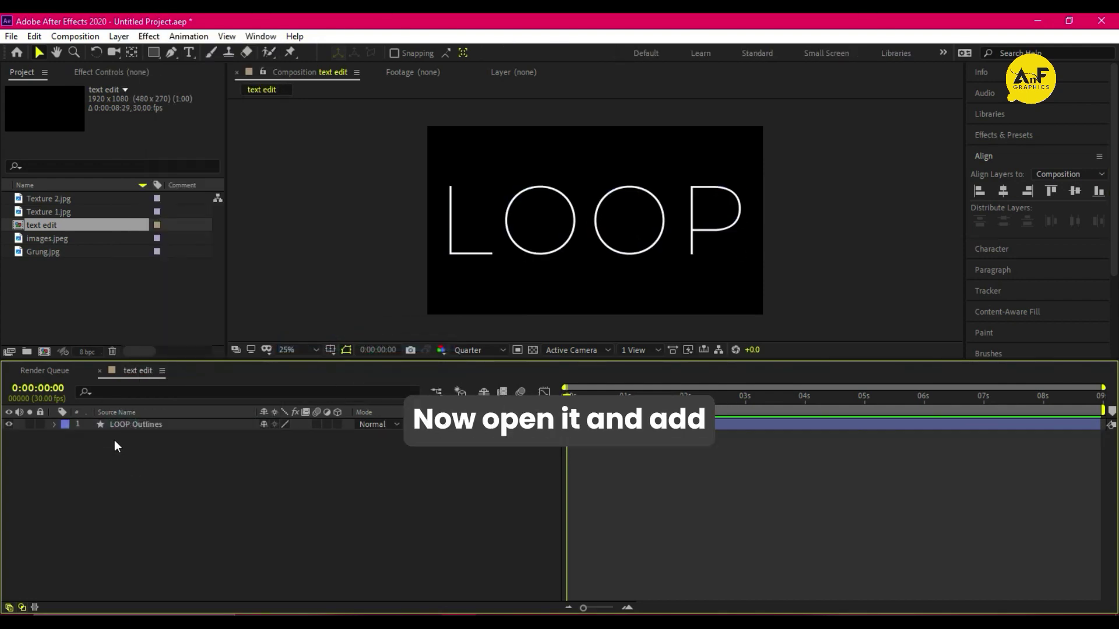
- Add an Offset Paths operator to the LOOP Outlines layer
click(55, 424)
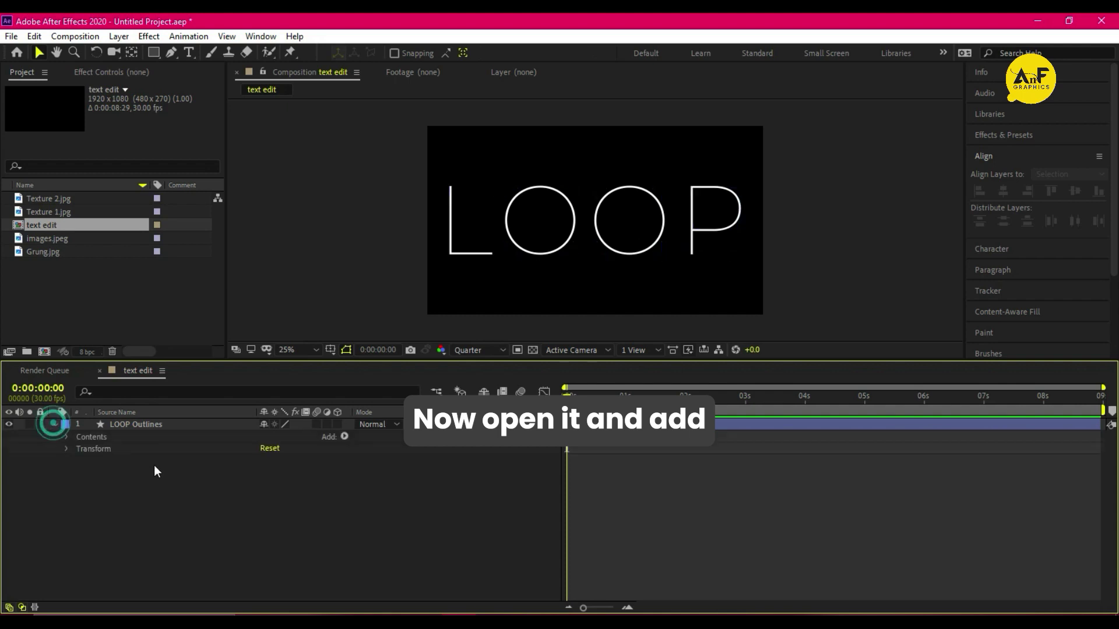
click(344, 437)
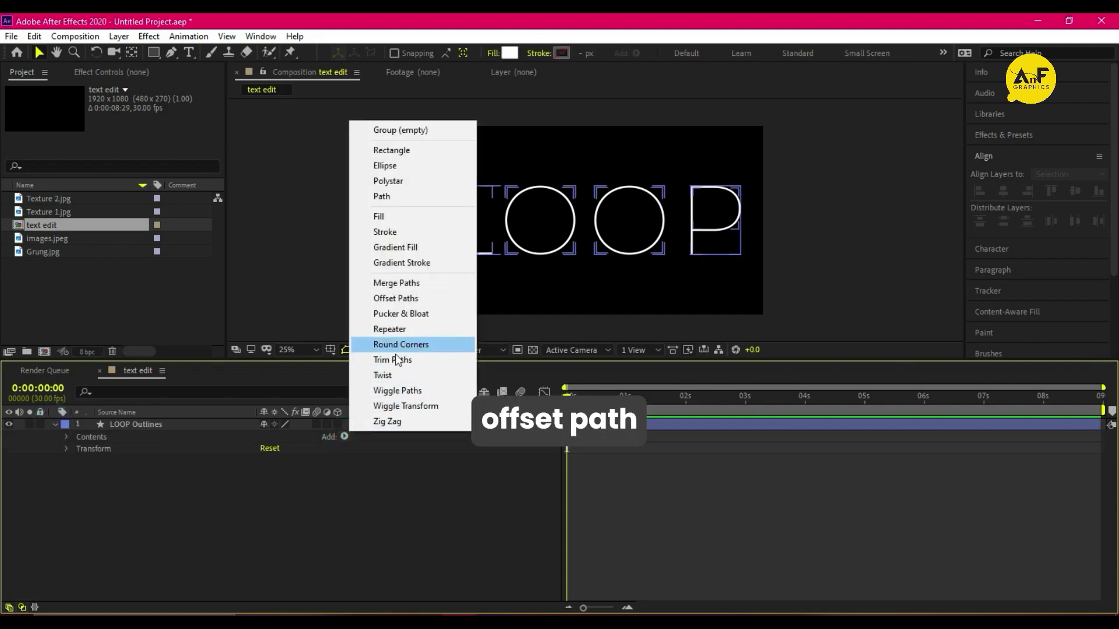
click(405, 298)
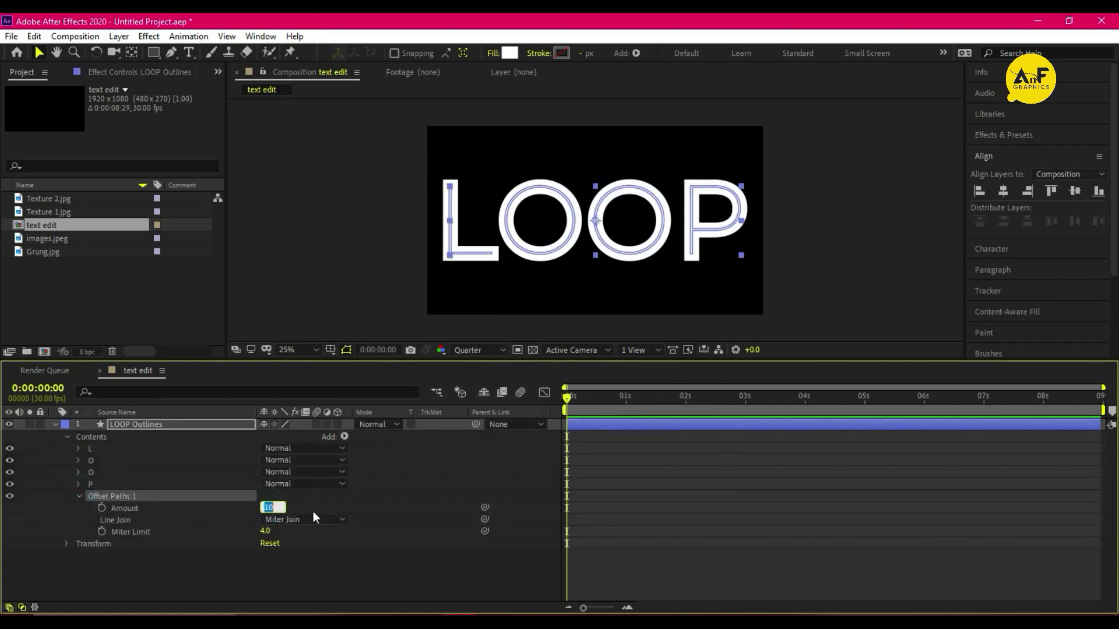
- Keyframe the Offset Paths amount at 12 at 0 s and 1 at 1 s
text(12)
key(Return)
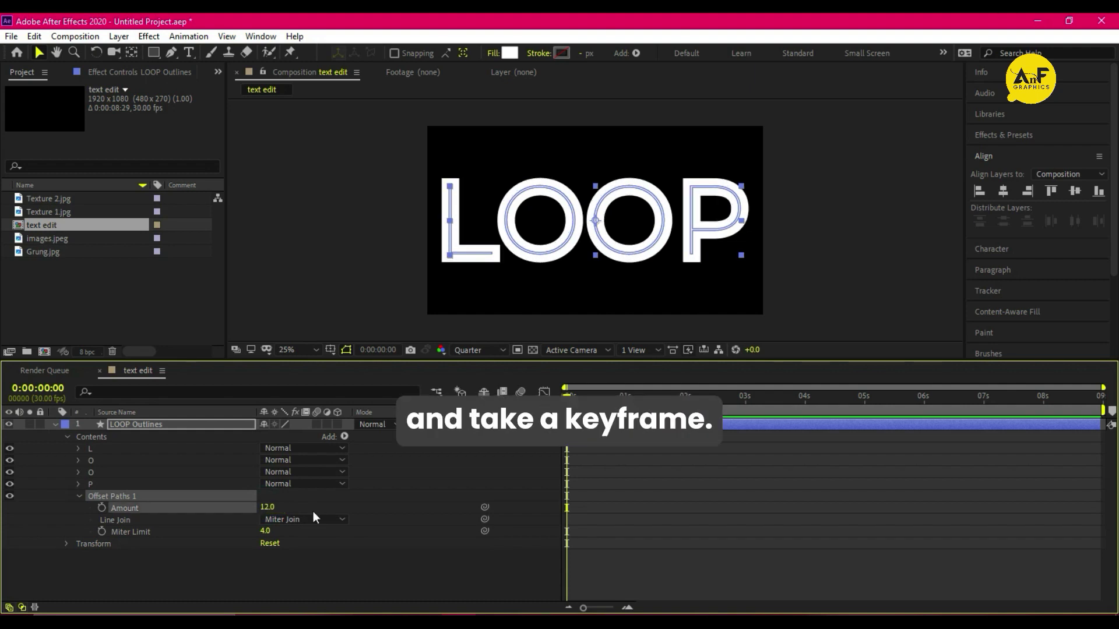
click(102, 507)
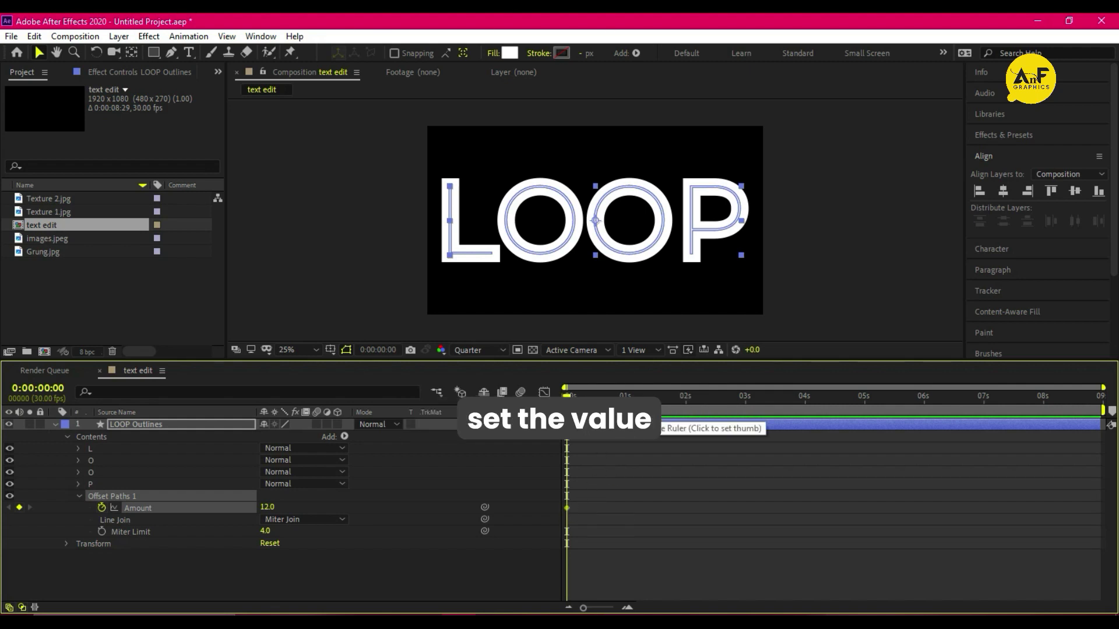
click(629, 397)
click(268, 503)
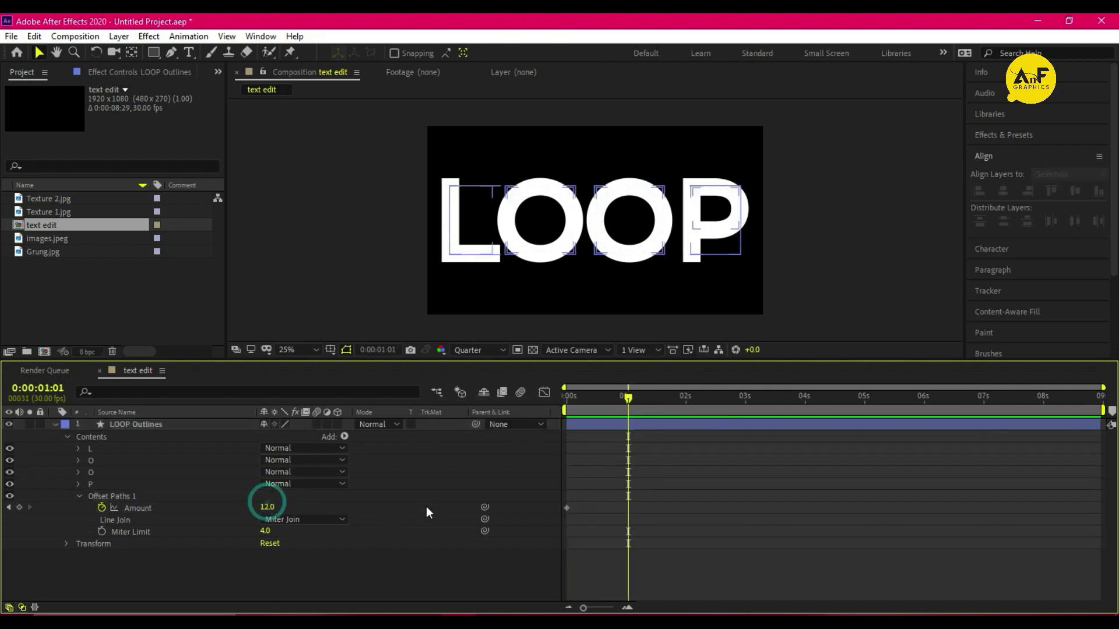
click(267, 505)
text(1)
key(Return)
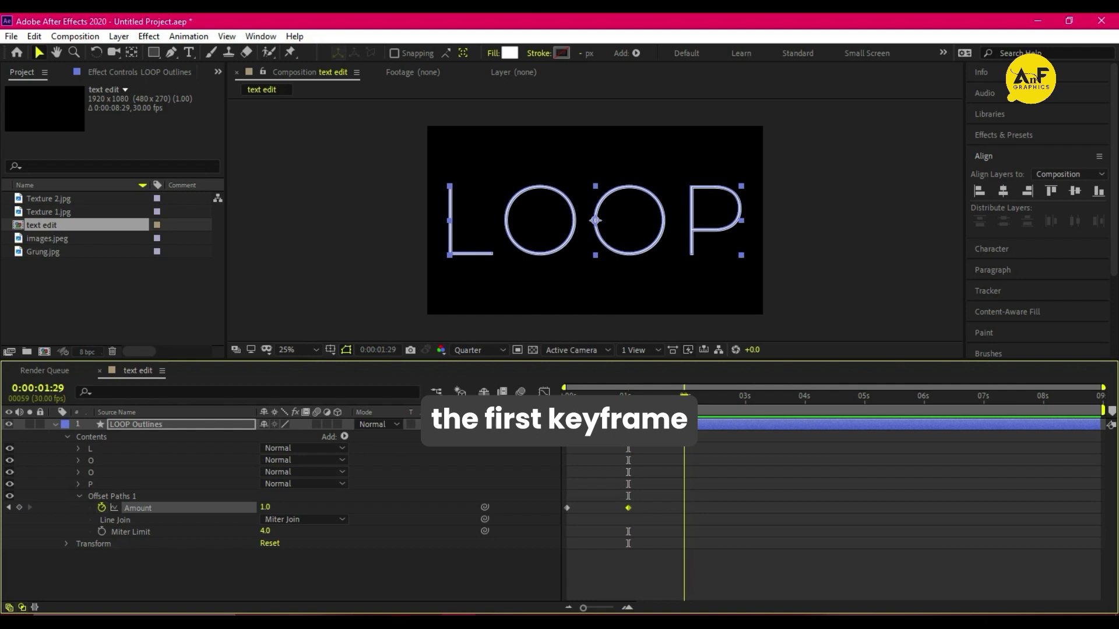
- Paste the 12 keyframe at 2 s and preview from the start
drag(584, 502, 562, 517)
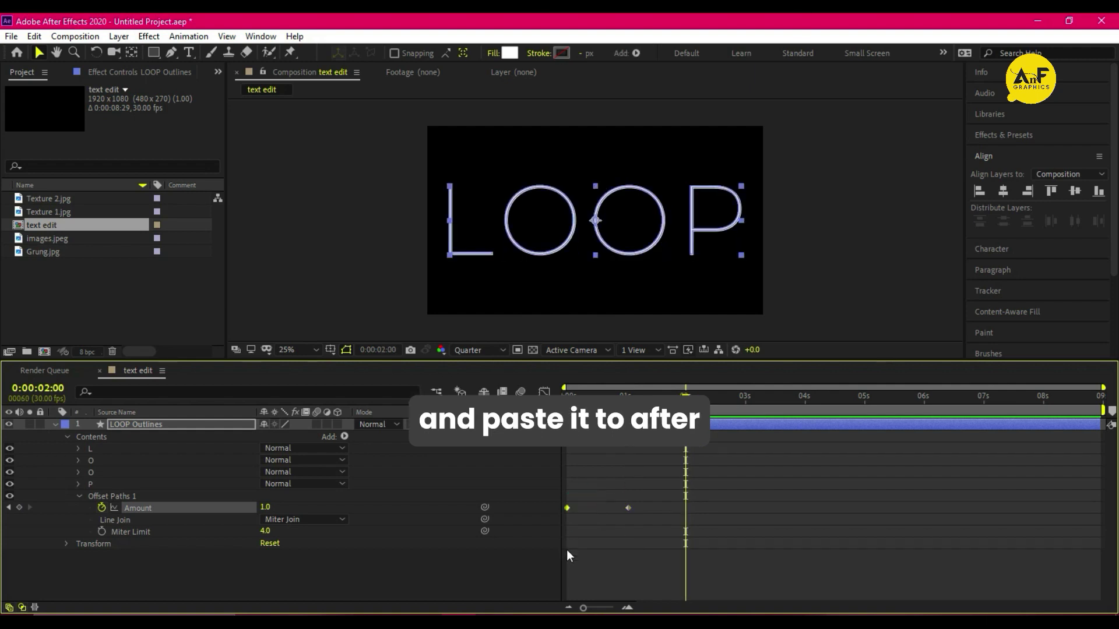
key(ctrl+v)
drag(684, 410, 418, 467)
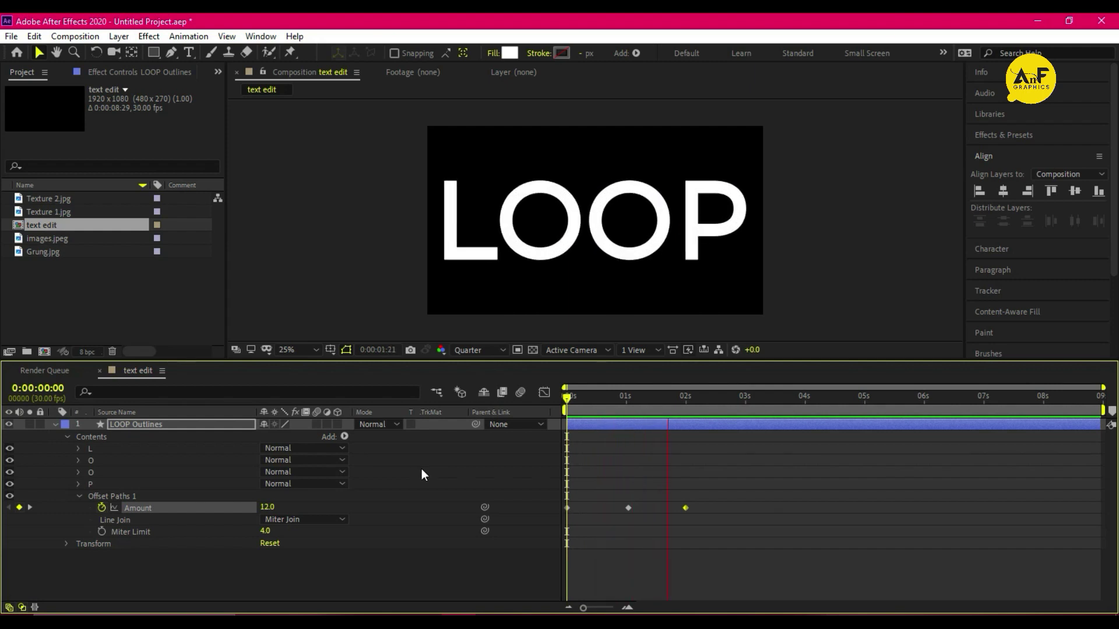
key(space)
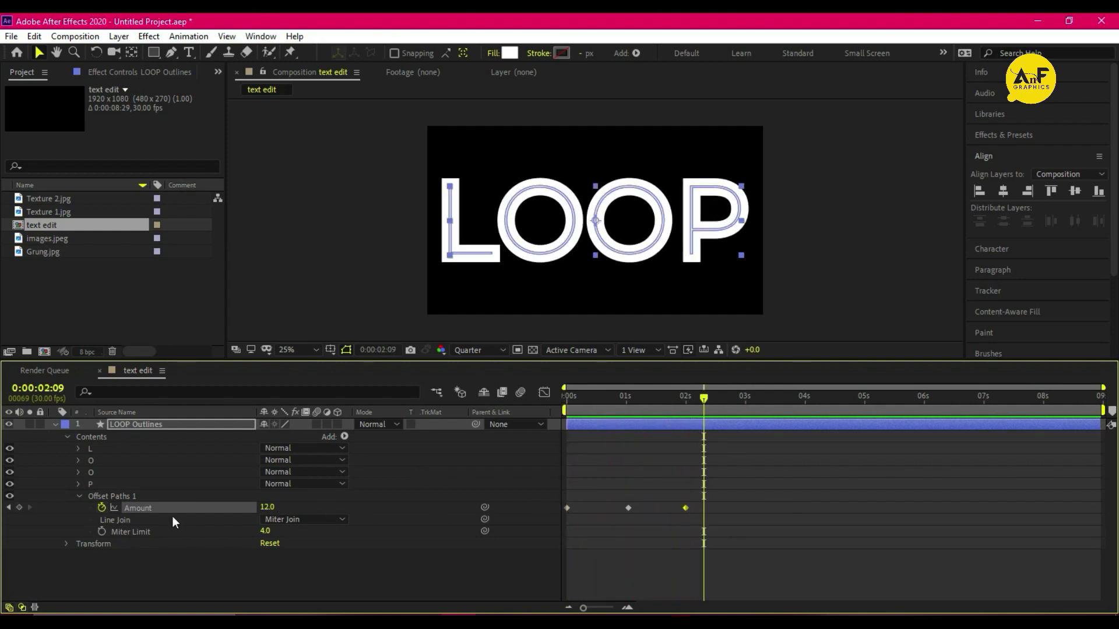
- Add a loopOut() expression to the Offset Paths amount
alt+click(101, 508)
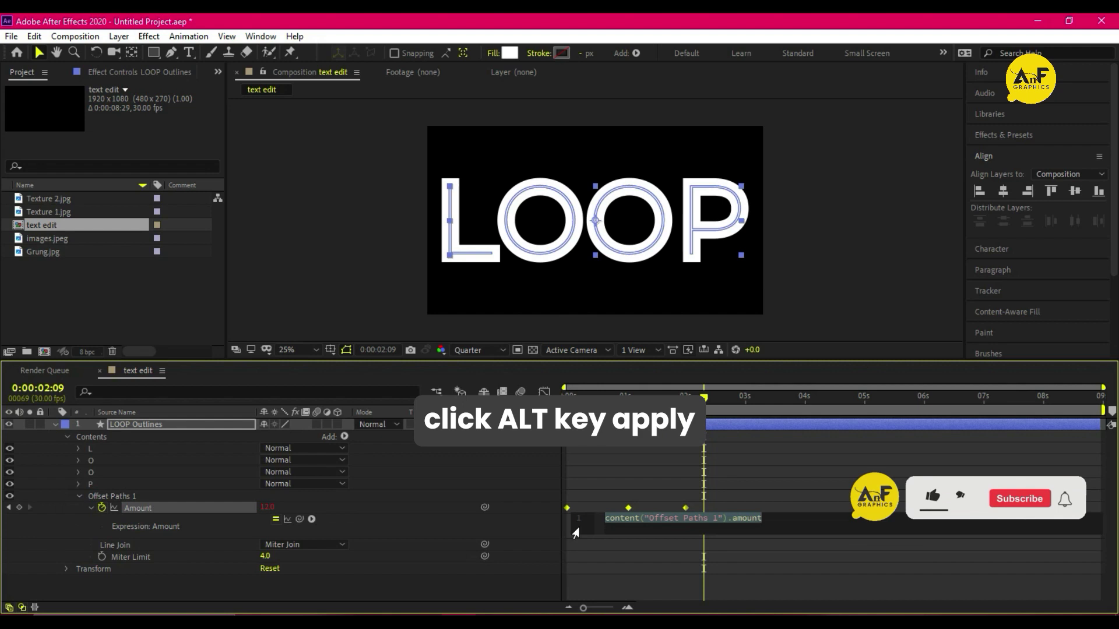
text(loop)
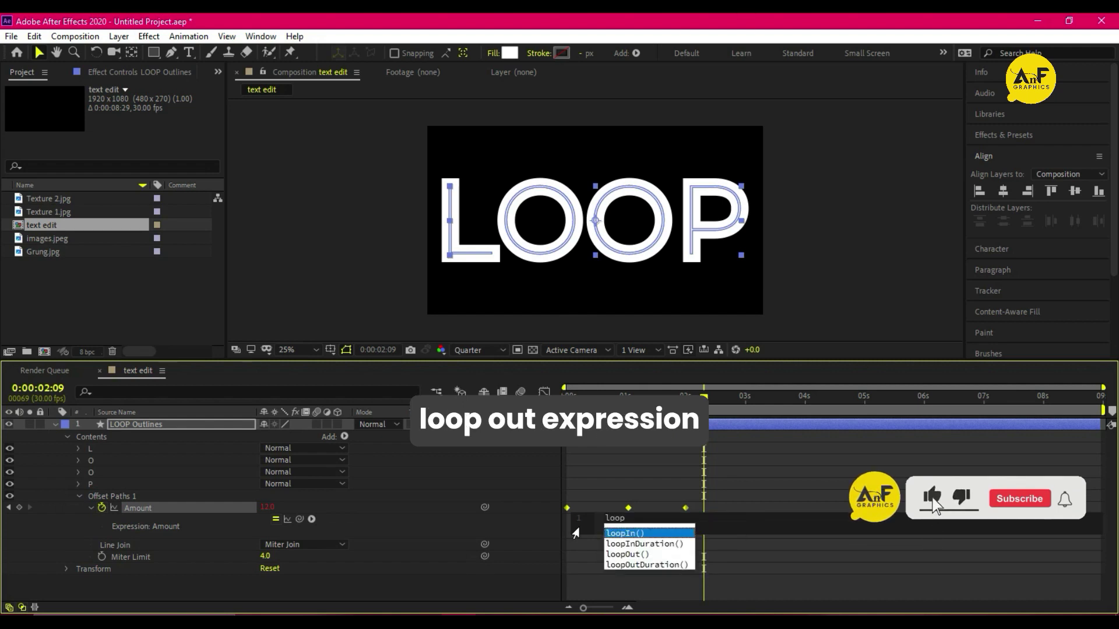
double_click(634, 555)
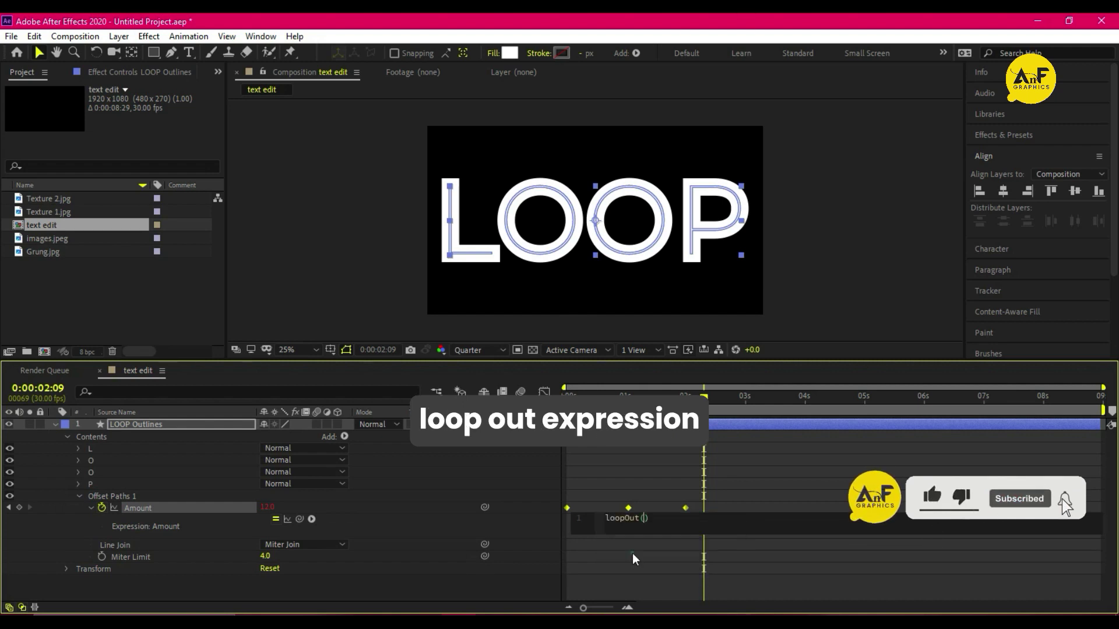
click(703, 397)
- Apply Easy Ease to all three Amount keyframes and check the curve in the Graph Editor
key(Home)
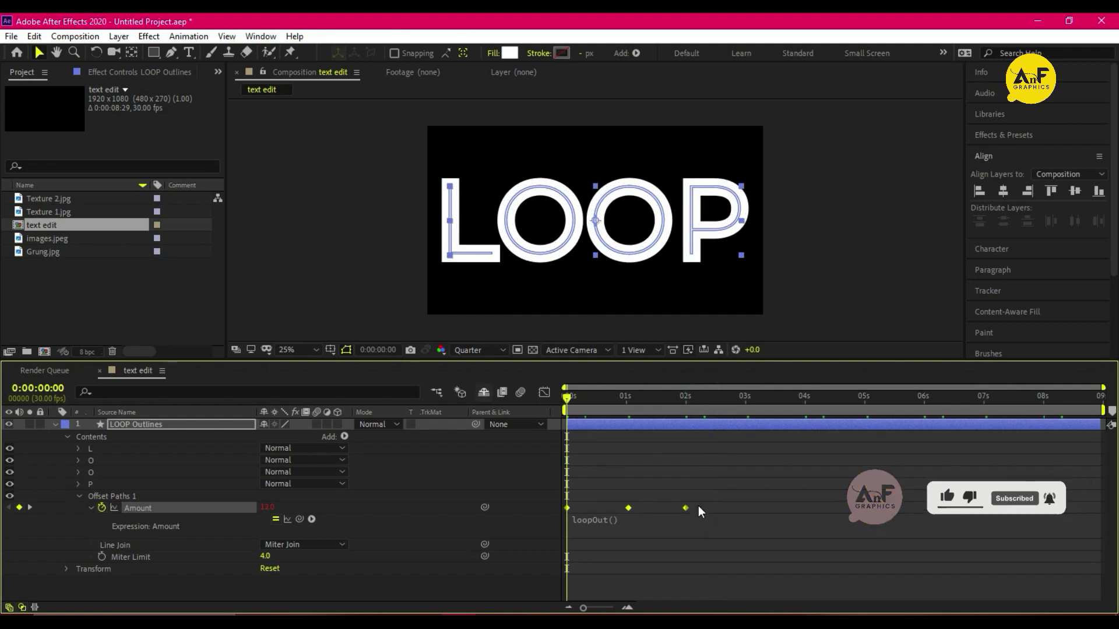
drag(698, 506, 565, 516)
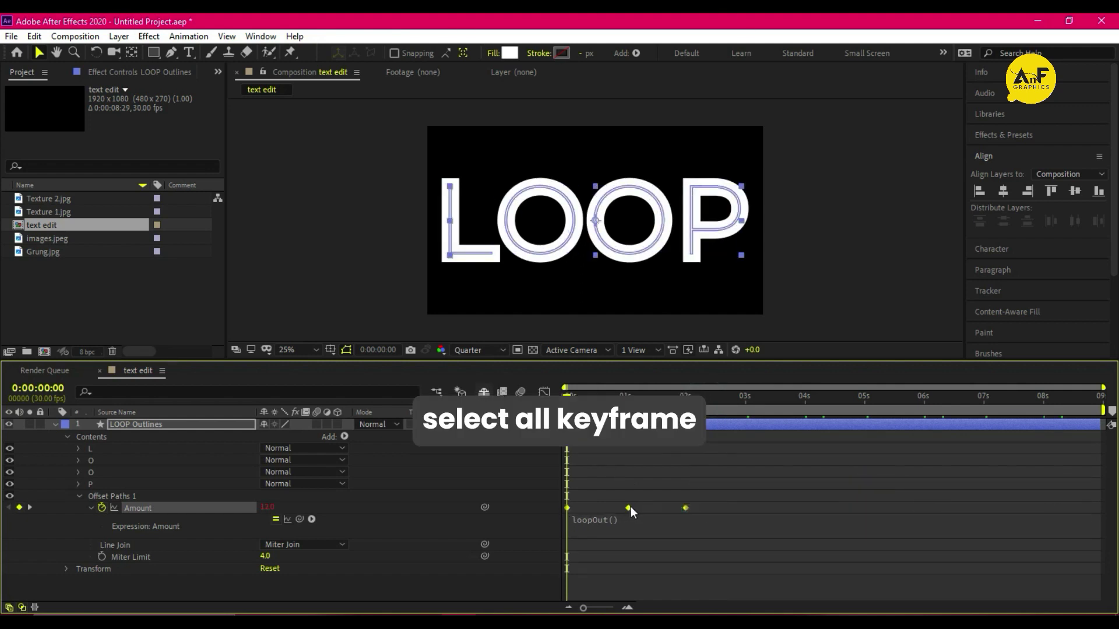
right_click(631, 506)
mouse_move(690, 495)
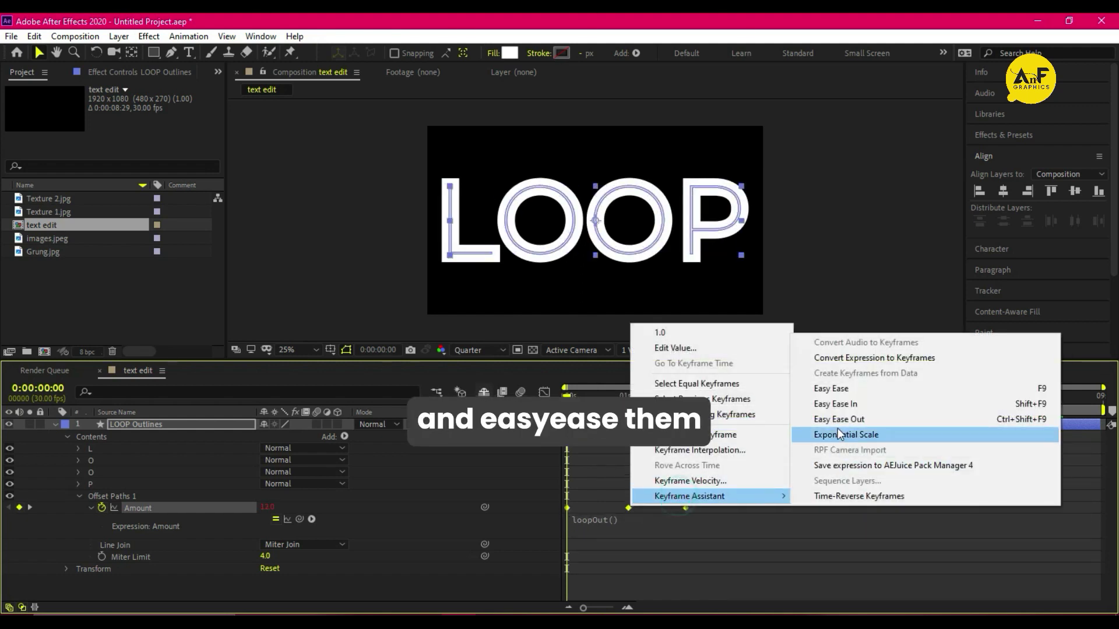
click(842, 388)
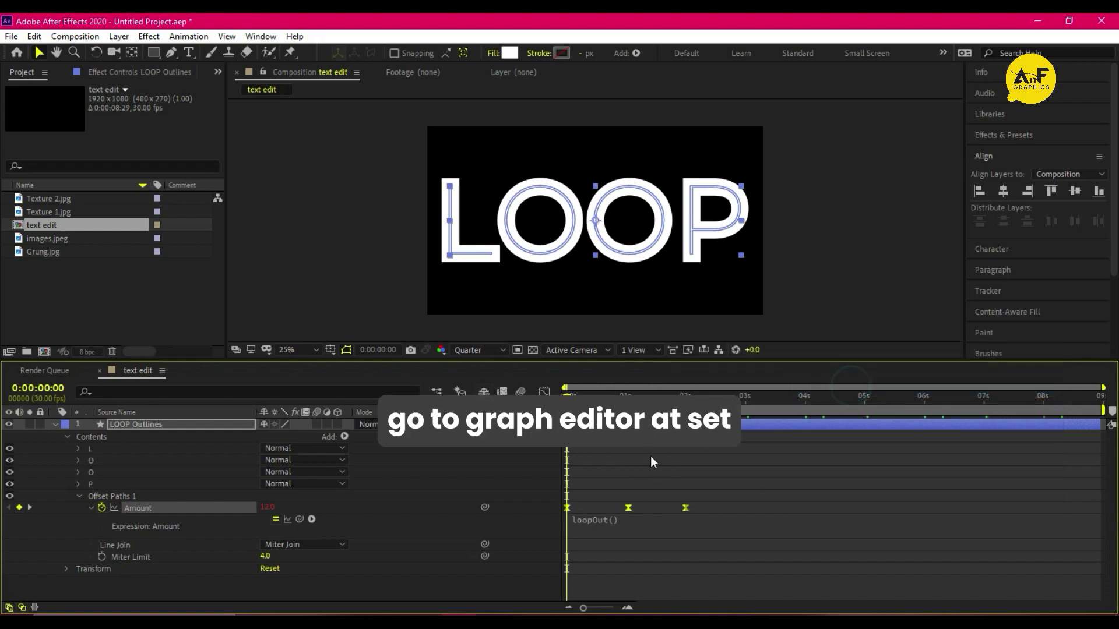
click(544, 391)
mouse_move(723, 483)
mouse_down()
mouse_move(561, 515)
mouse_move(589, 503)
mouse_up()
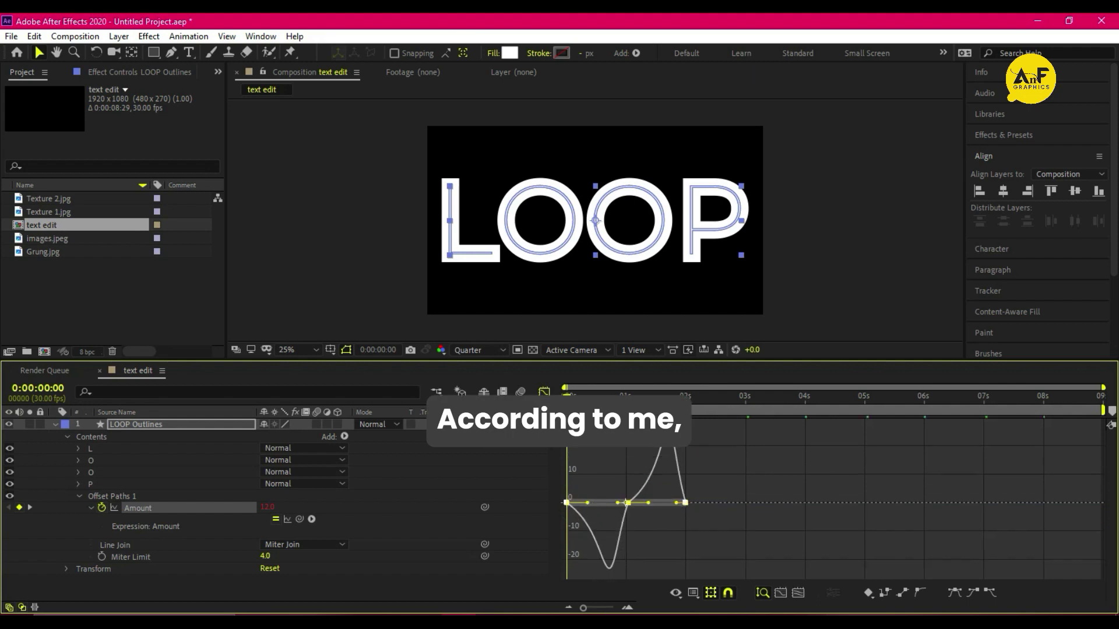
click(543, 392)
- Preview the looping thickness animation
key(space)
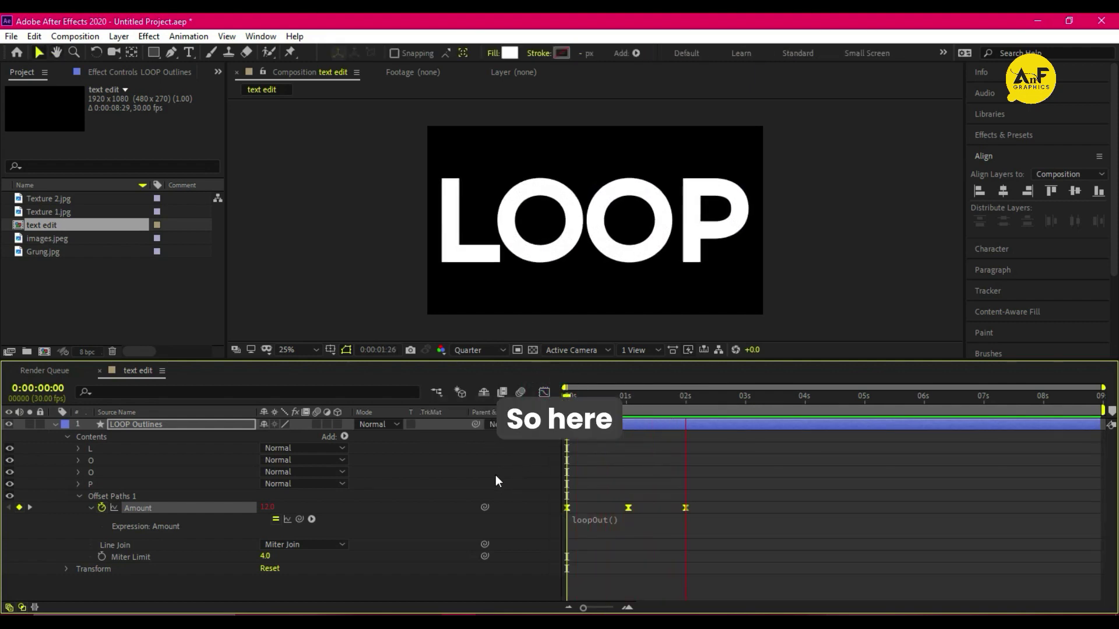
key(space)
click(1017, 136)
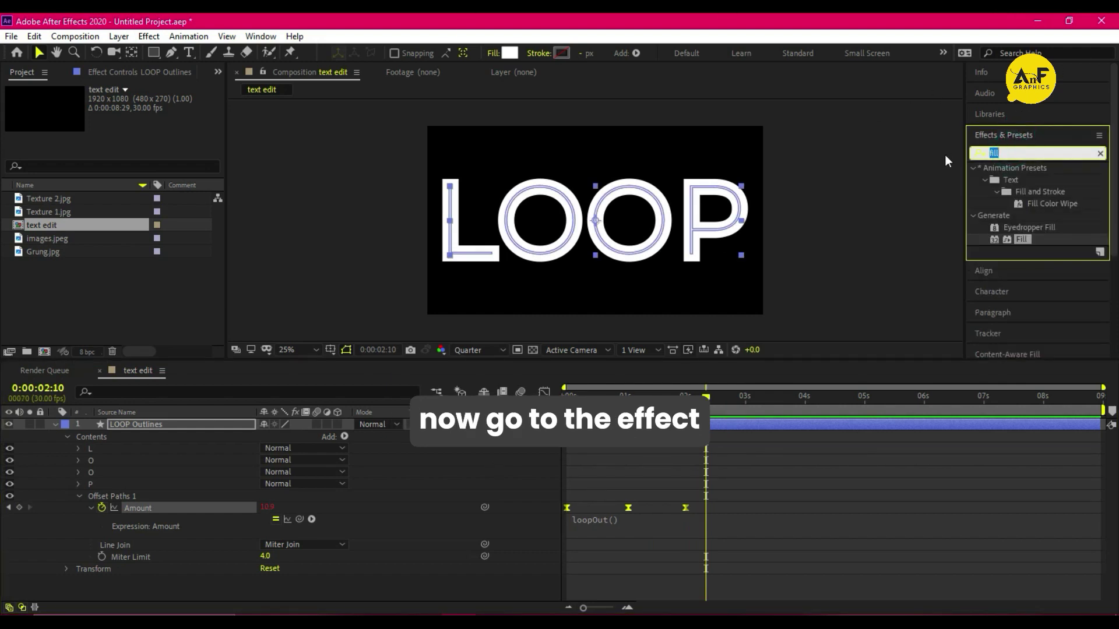
- Apply the Time Displacement effect to the LOOP Outlines layer
text(time)
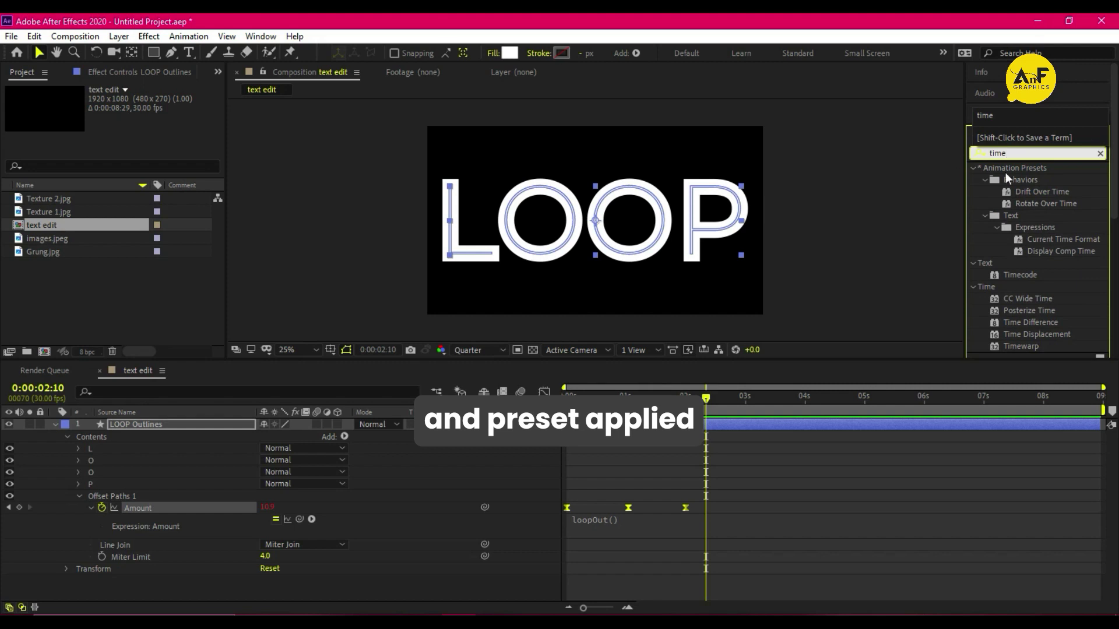
mouse_move(1013, 336)
mouse_down()
mouse_move(150, 427)
mouse_move(159, 435)
mouse_up()
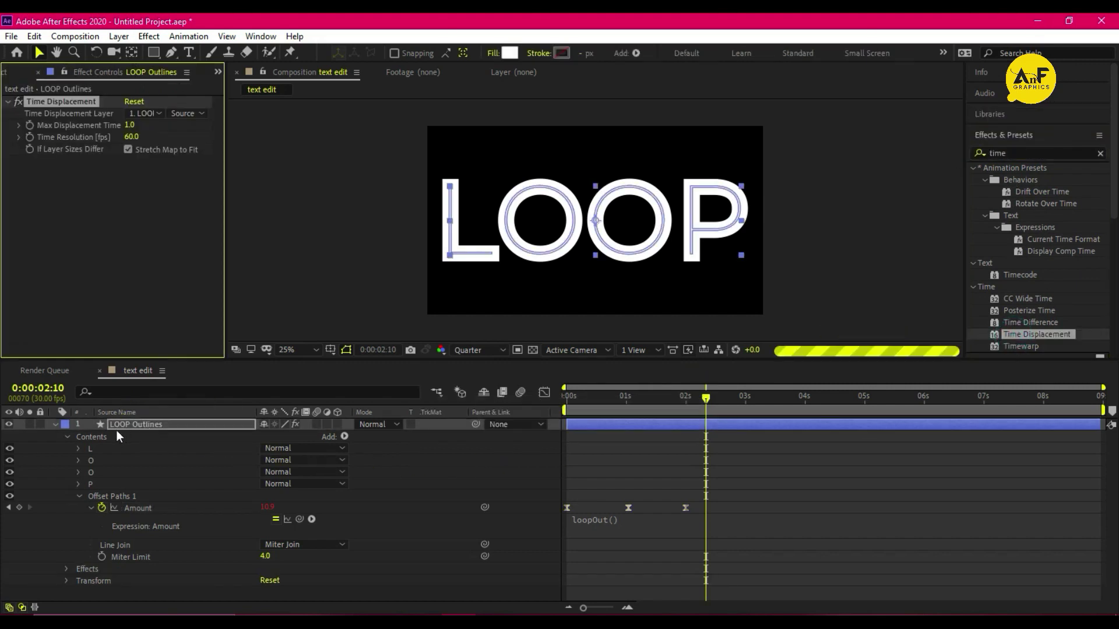
click(54, 425)
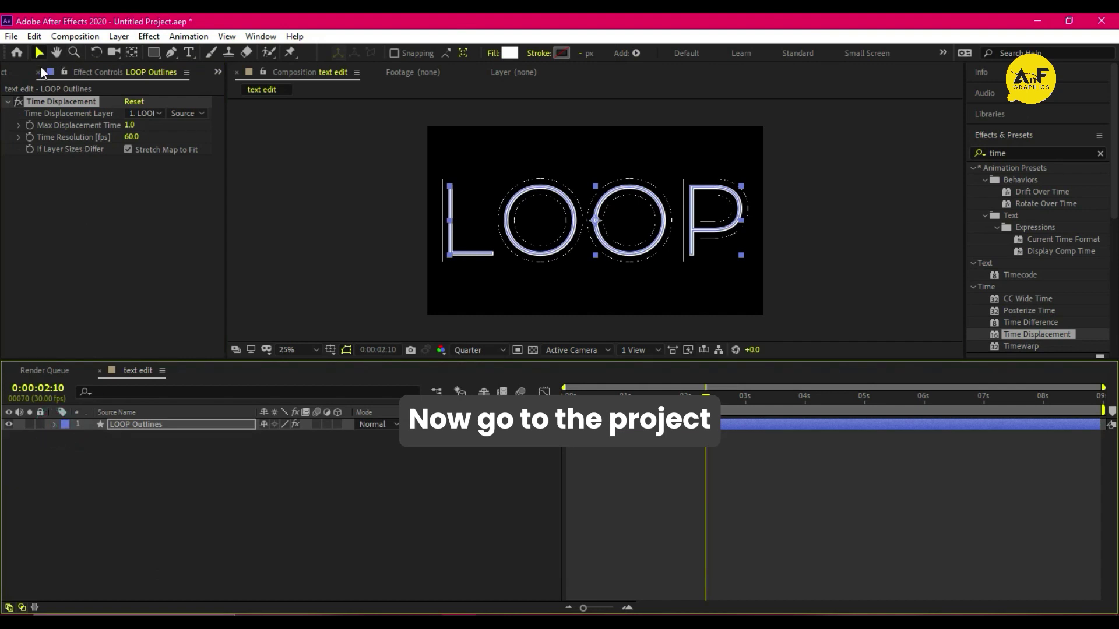
- Add Grung.jpg to the comp, scale it to cover the frame, and hide it
click(7, 71)
drag(44, 252, 139, 421)
drag(660, 227, 757, 245)
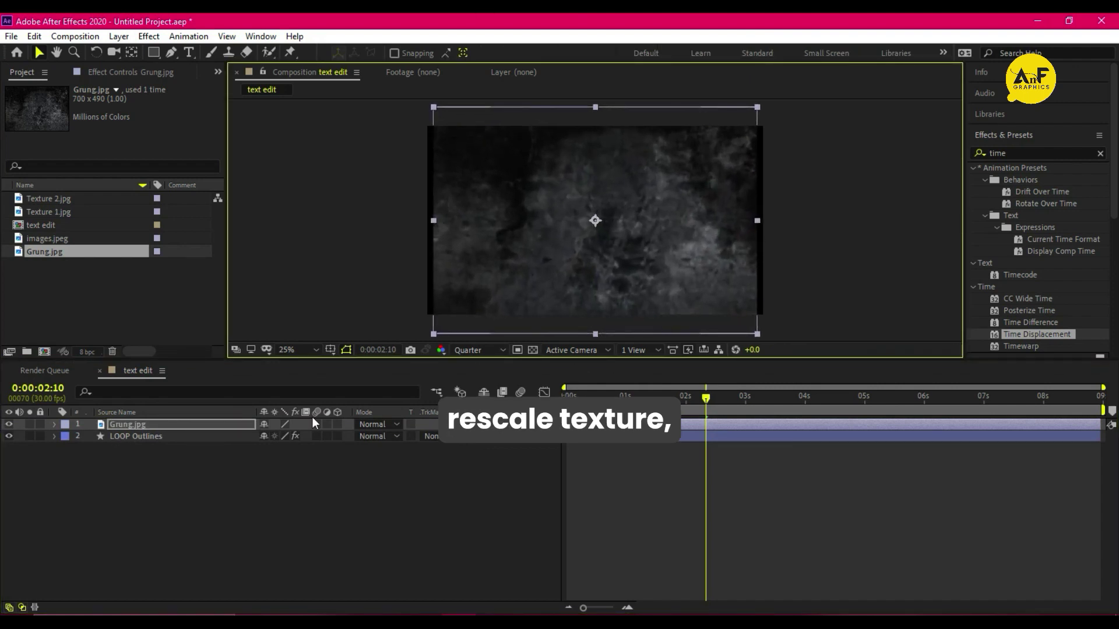
click(127, 426)
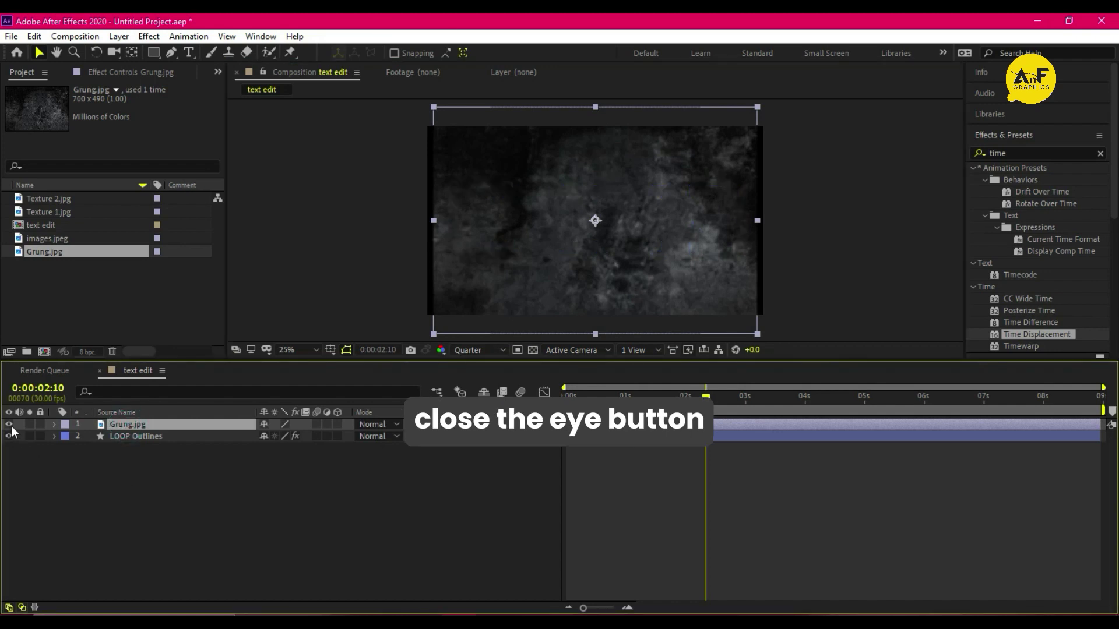
click(9, 425)
- Set Time Displacement's displacement map layer to Grung.jpg
click(111, 72)
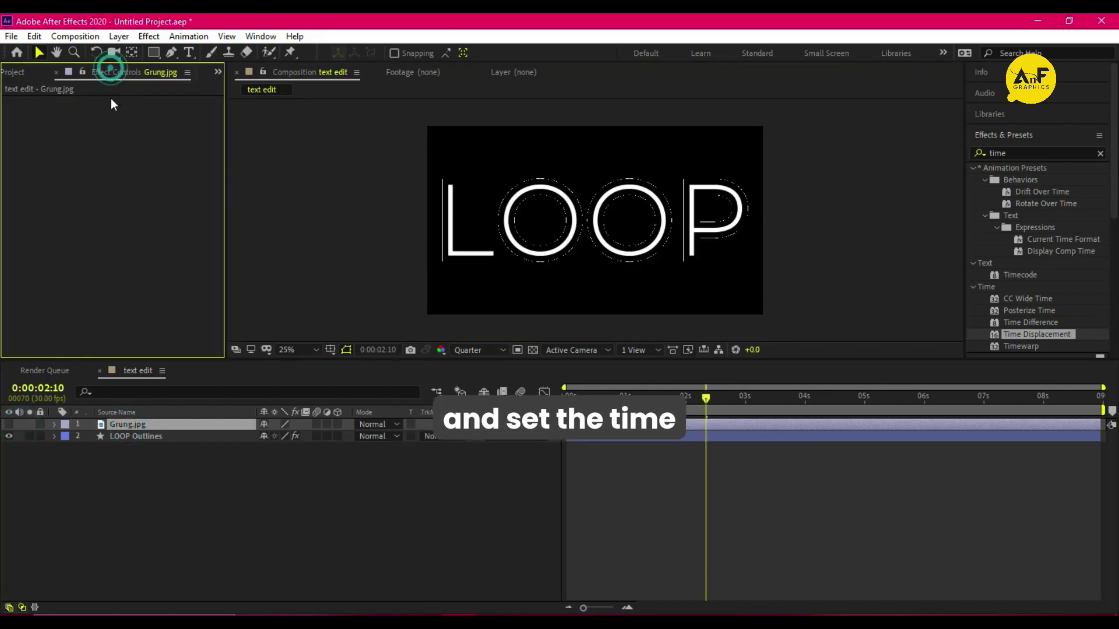
click(124, 436)
click(143, 113)
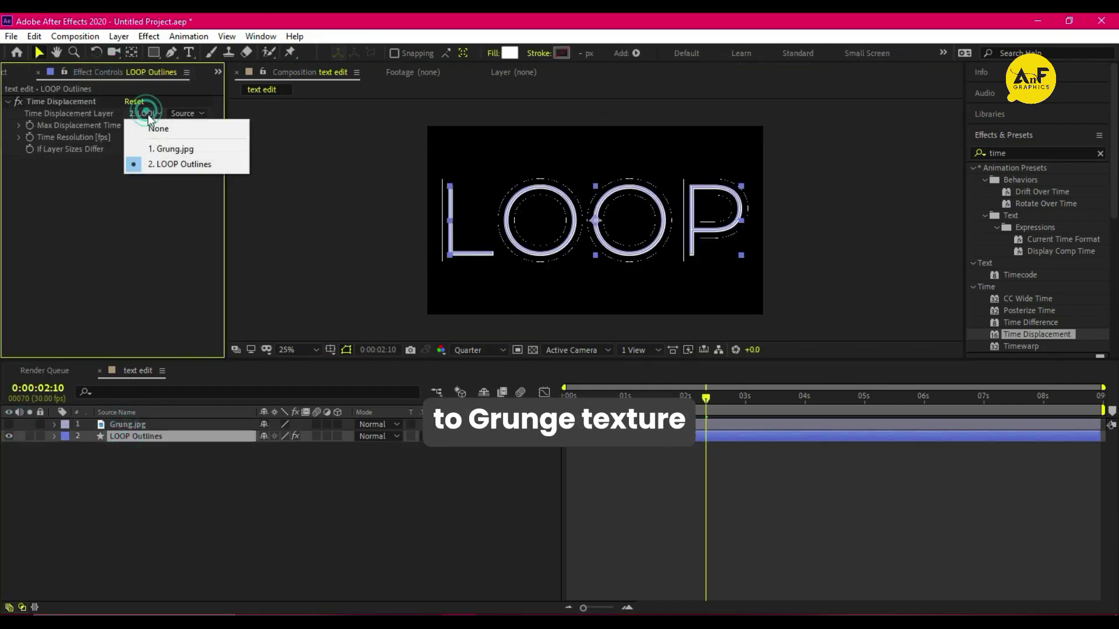
click(160, 150)
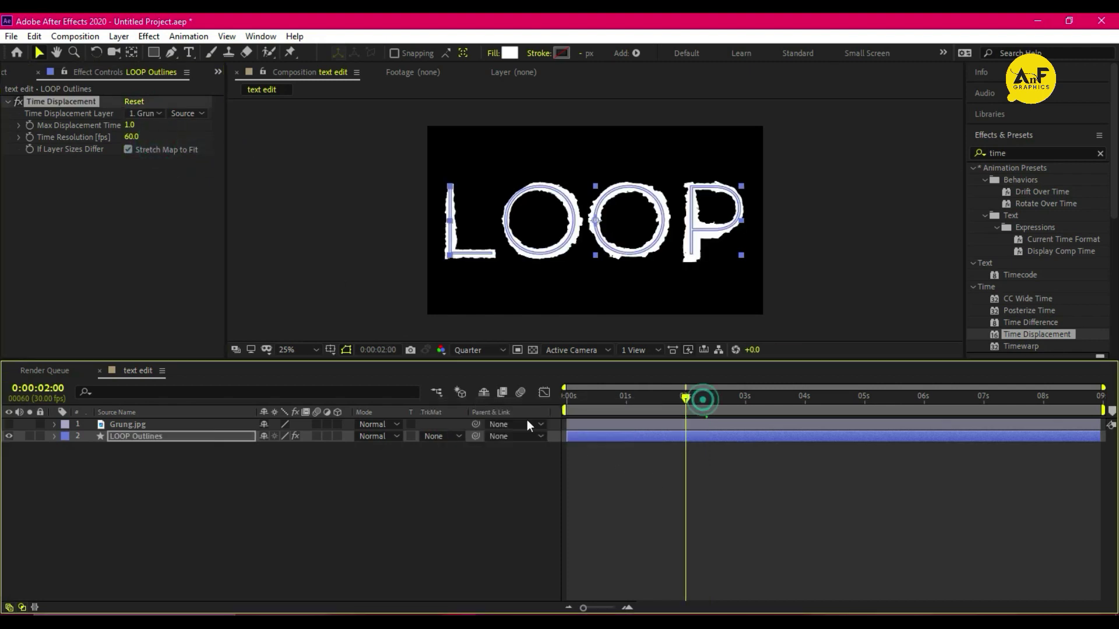
key(Home)
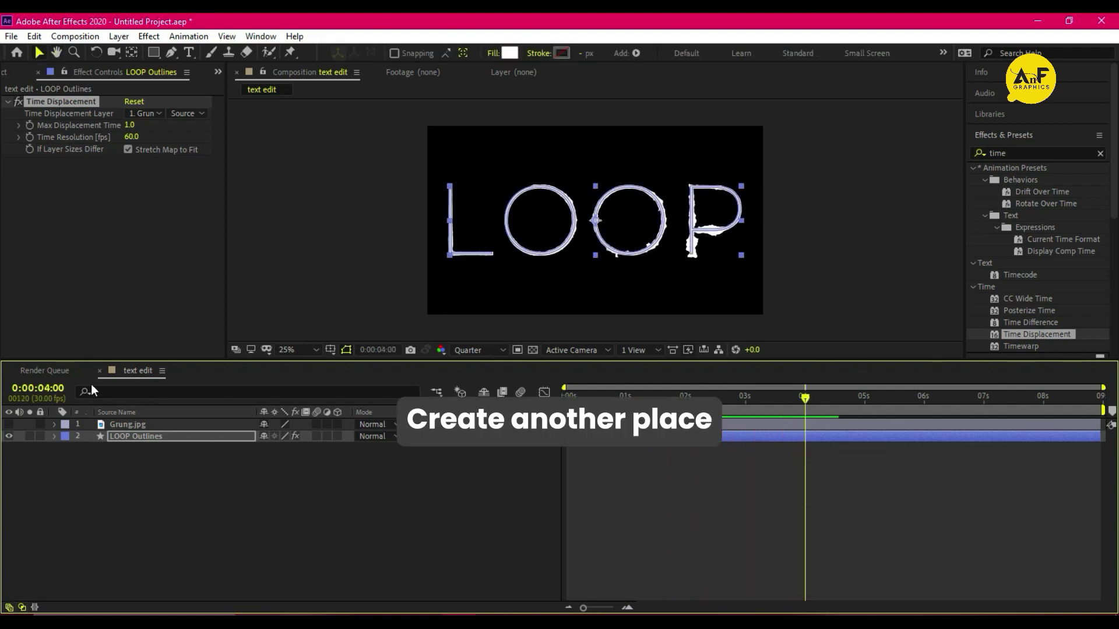
- Create a new composition named 'Final Comp'
click(22, 73)
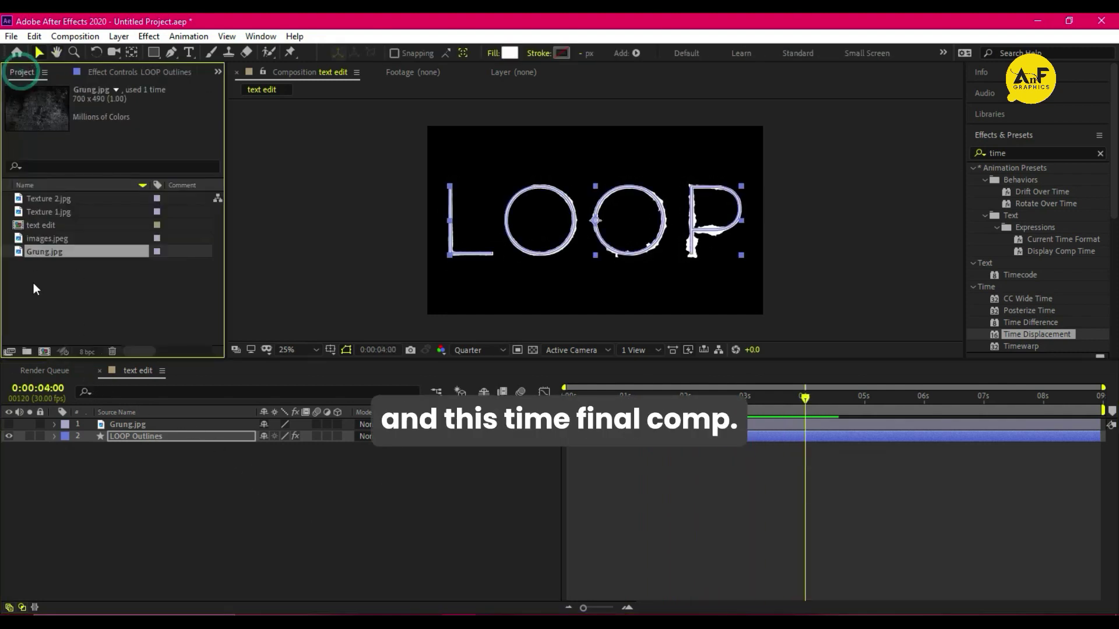
click(45, 351)
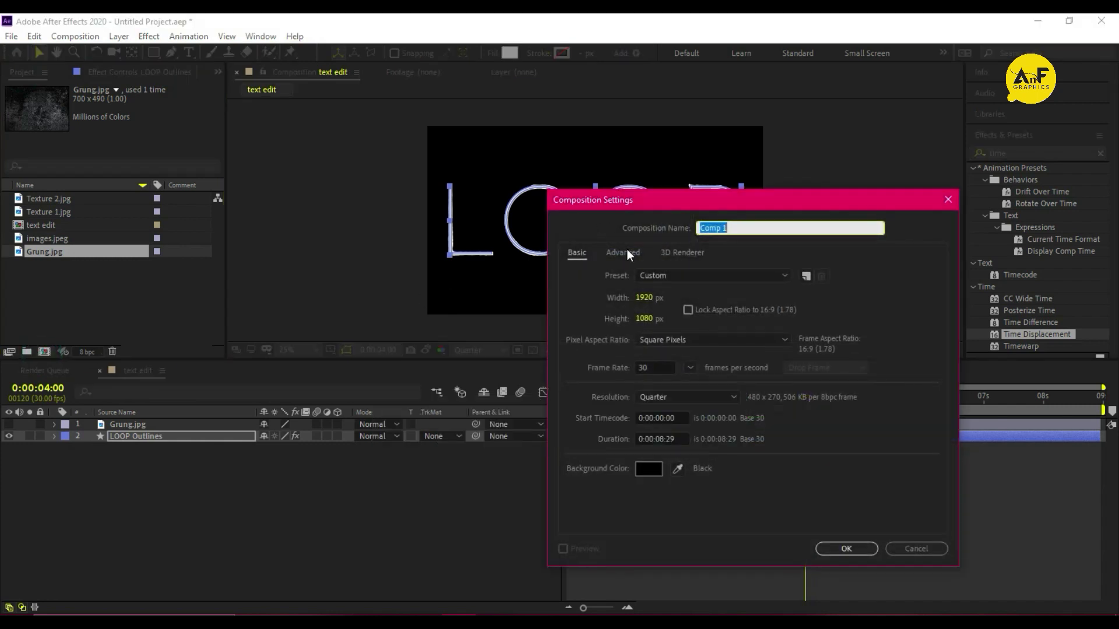
text(Final)
key(Return)
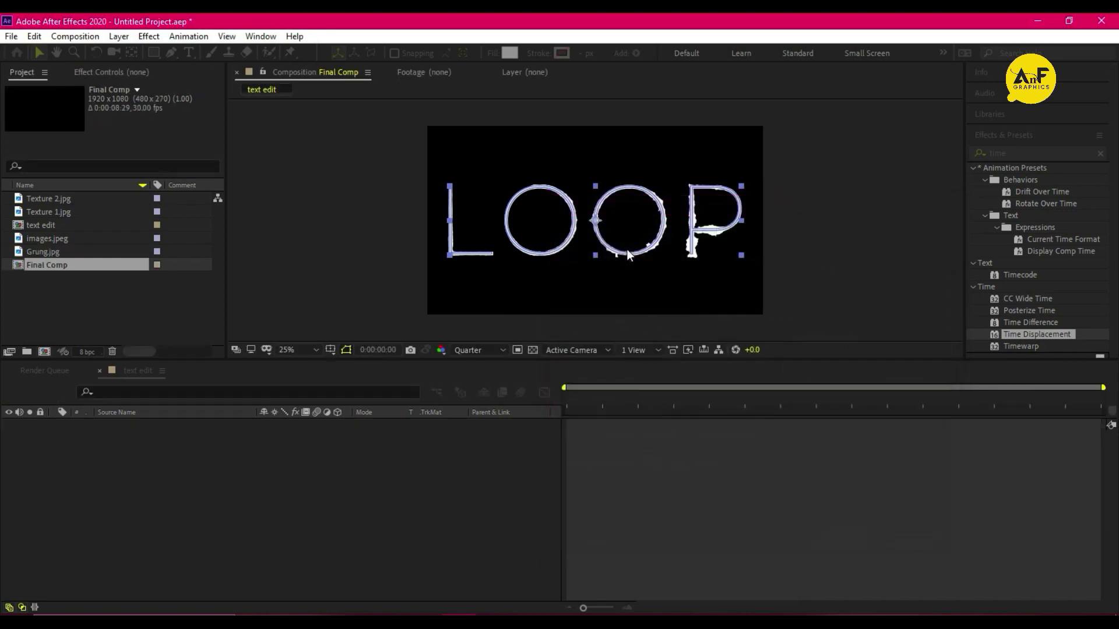
- Place the text edit comp into Final Comp and scale it down
drag(36, 227, 139, 537)
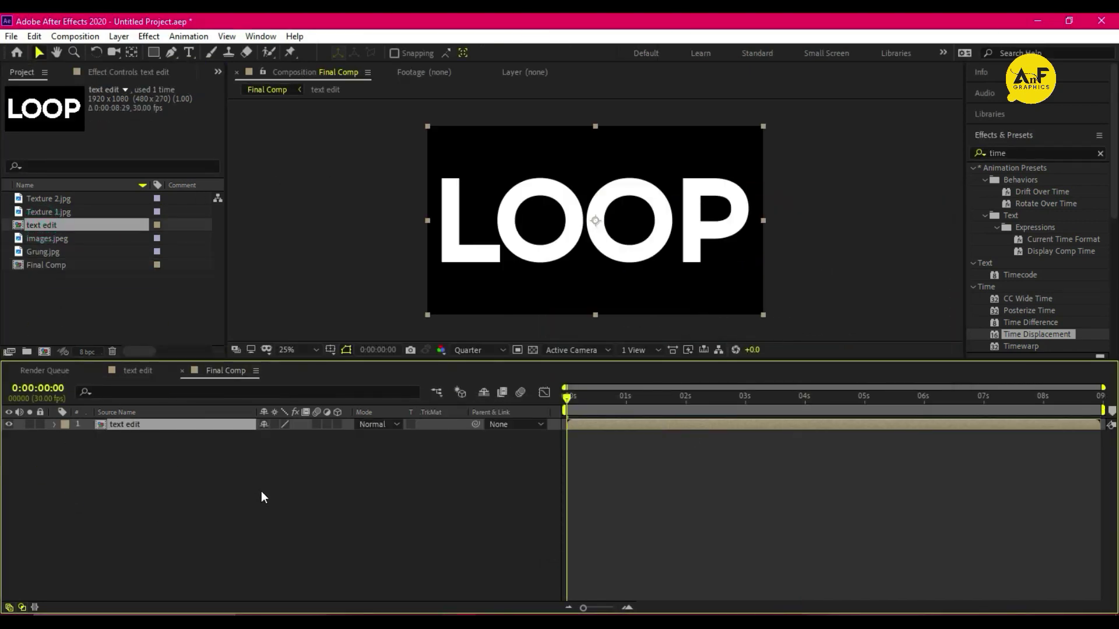
key(h)
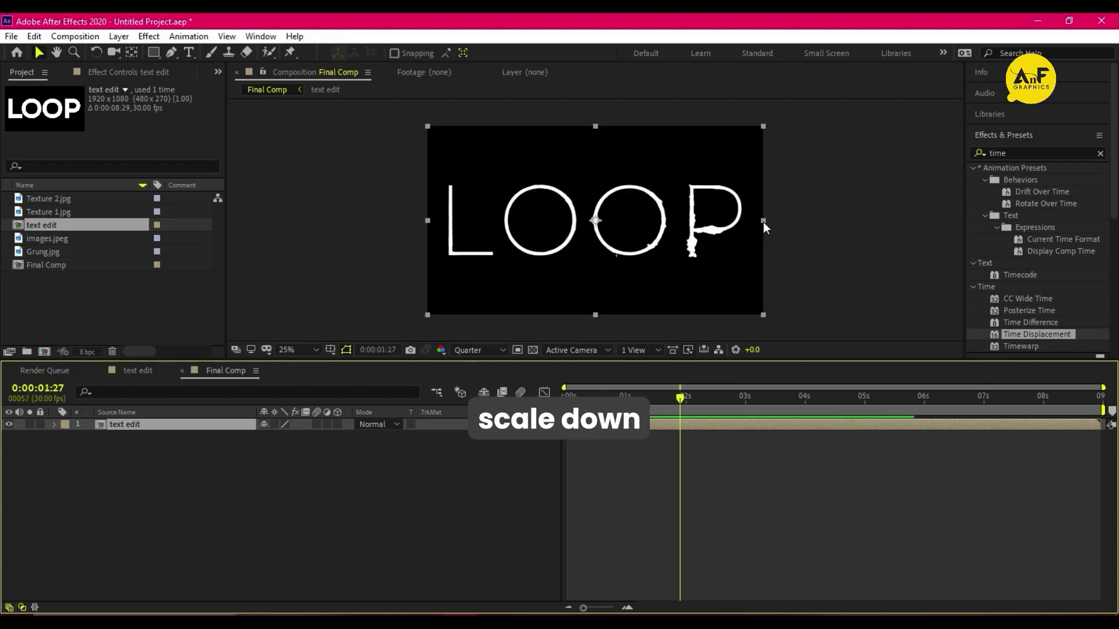
drag(762, 222, 704, 223)
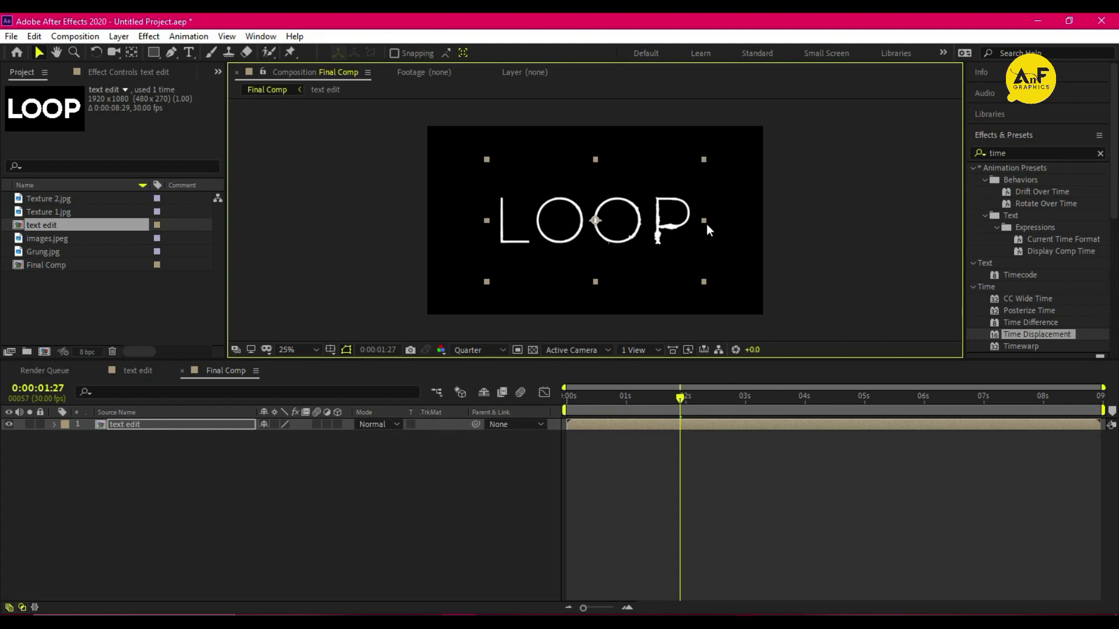
- Apply a Transform effect to the text edit layer and set its Skew to -12
click(982, 154)
text(tr)
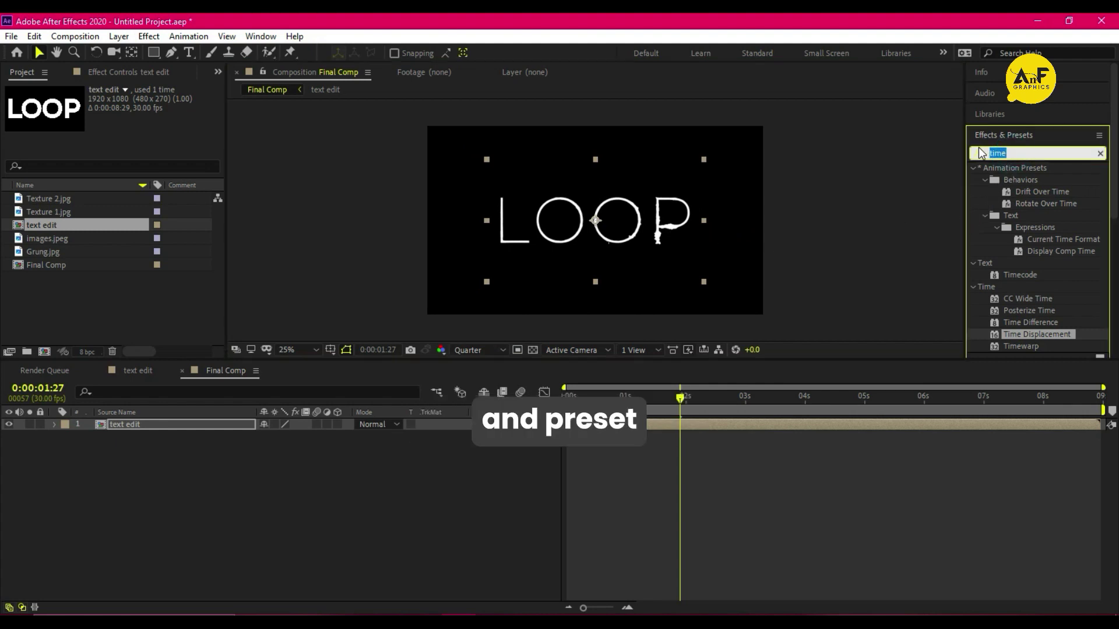
text(and)
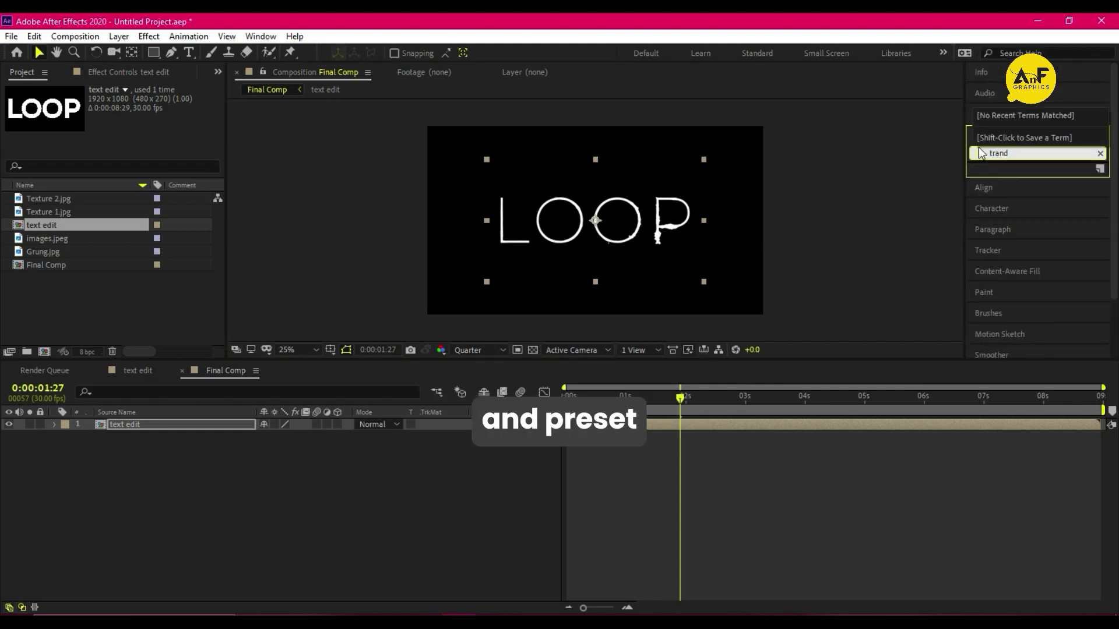
key(BackSpace)
text(s)
mouse_move(1034, 228)
mouse_down()
mouse_move(618, 263)
mouse_move(583, 240)
mouse_up()
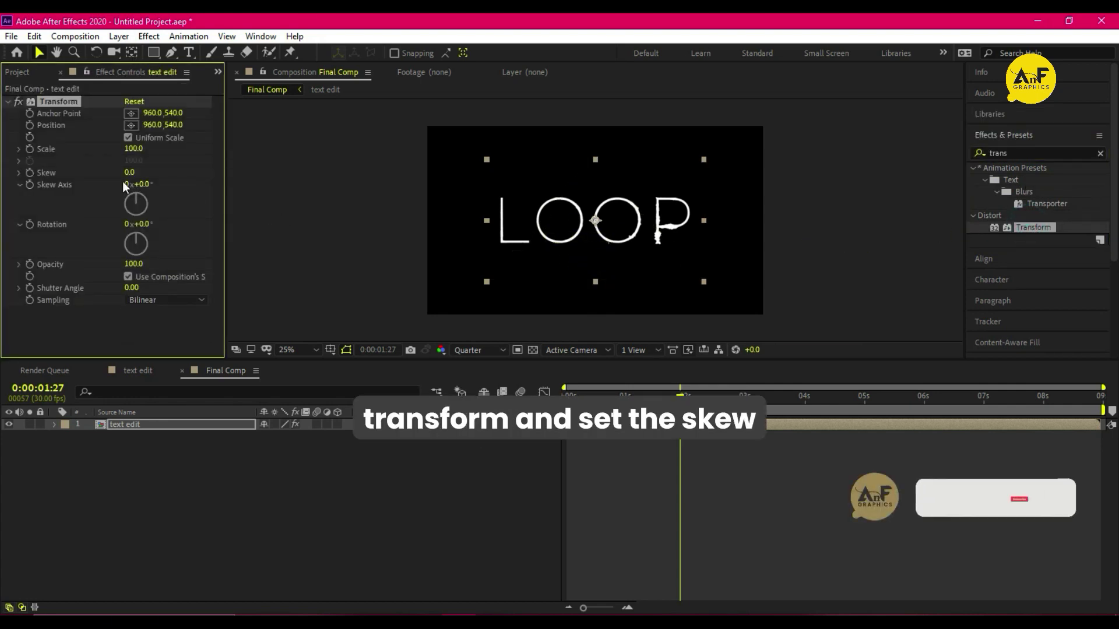
drag(130, 172, 123, 174)
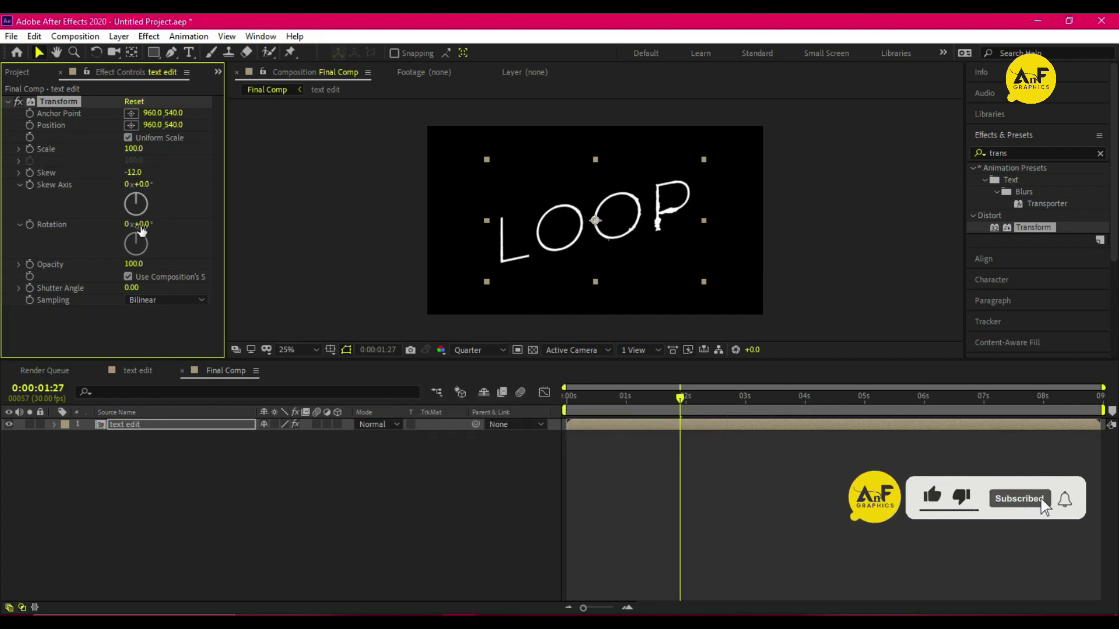
click(139, 428)
- Create a new solid layer and move it below the text edit layer
right_click(134, 485)
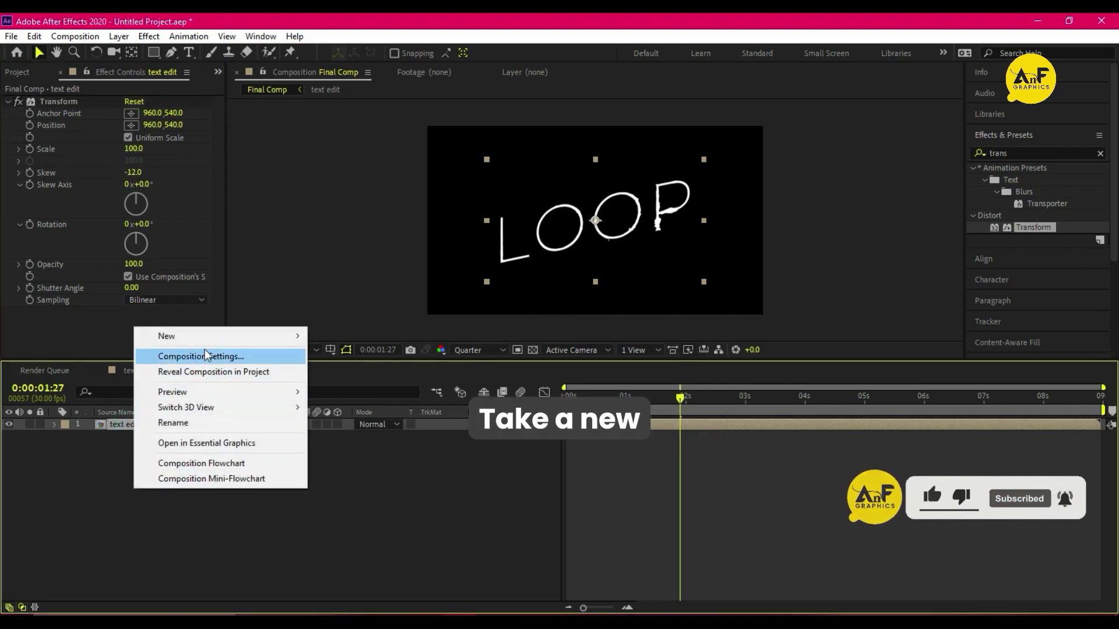
click(345, 372)
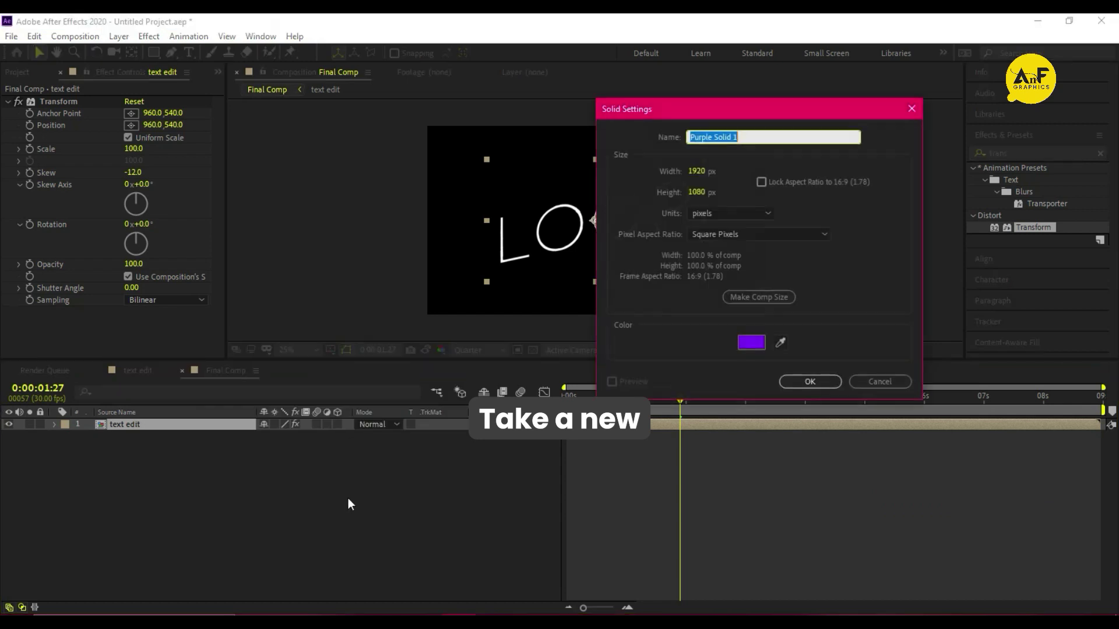
click(802, 382)
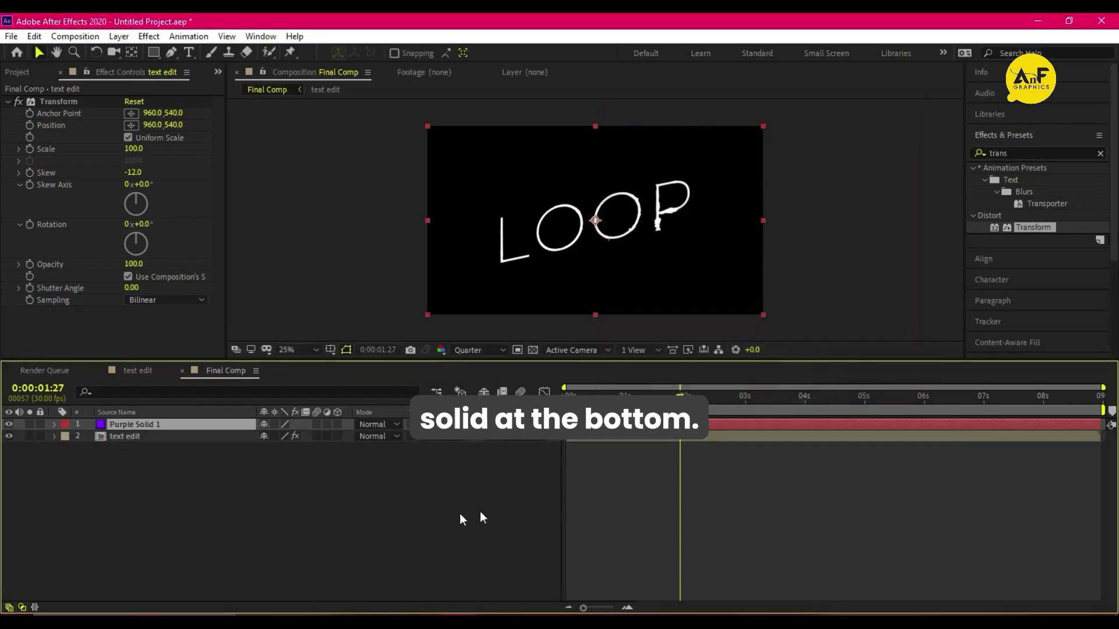
drag(170, 421, 171, 472)
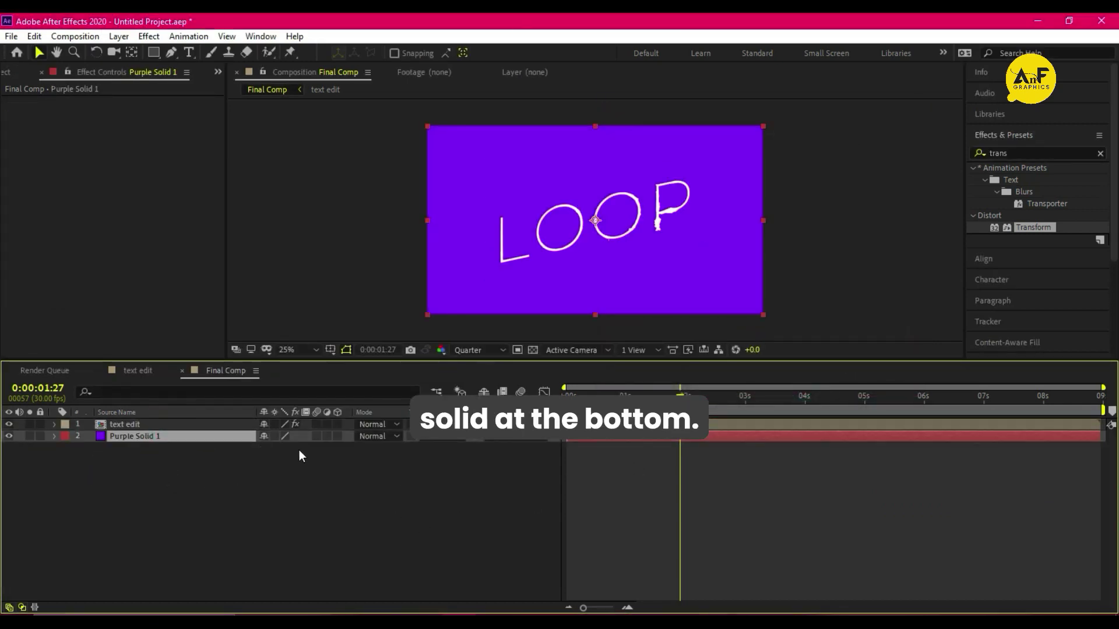
- Apply a red Fill effect to the solid background
click(1002, 153)
text(fill)
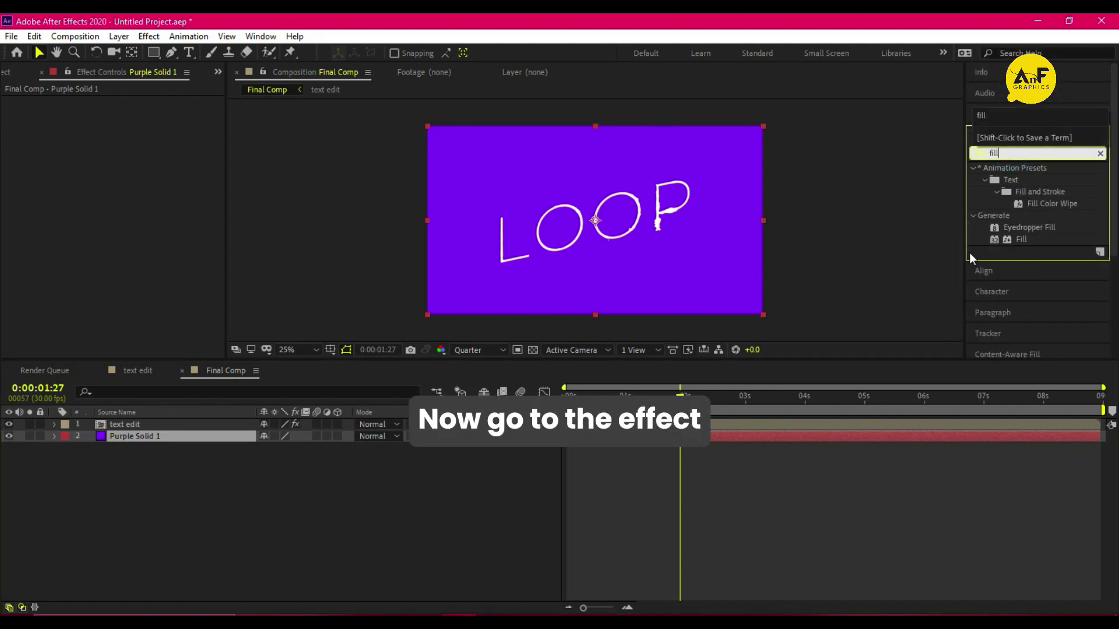
click(1017, 239)
drag(114, 468, 132, 439)
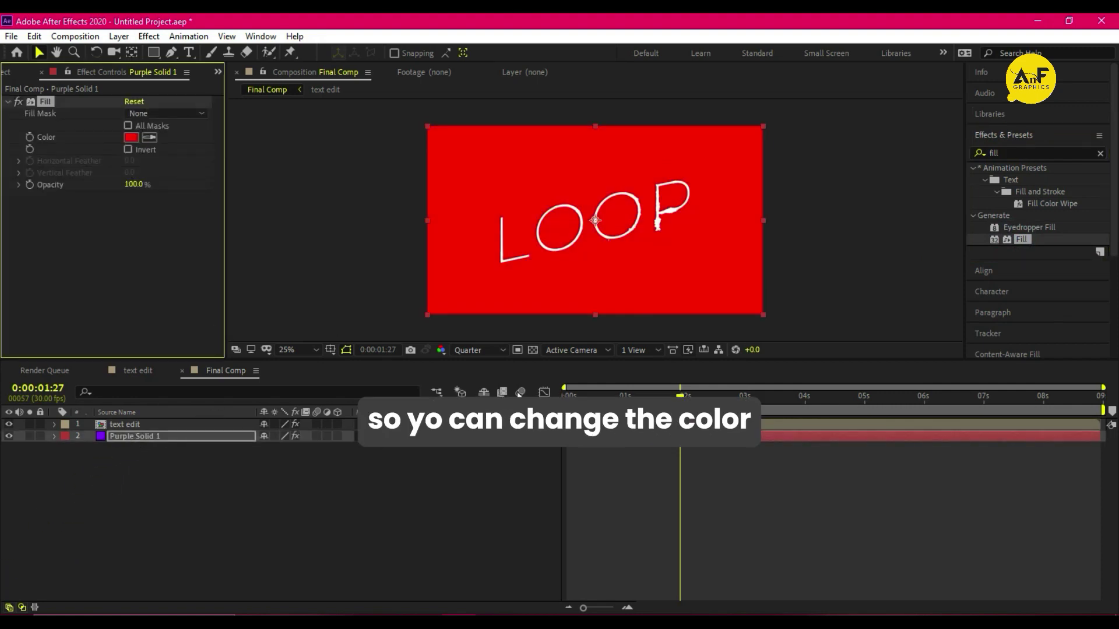
drag(681, 396, 563, 391)
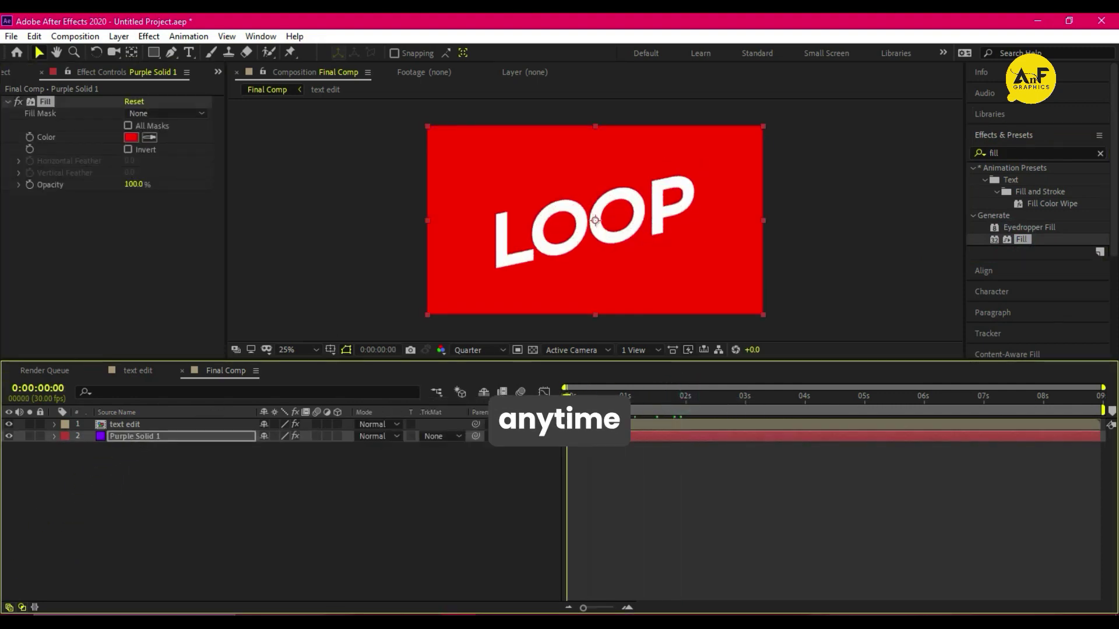
click(400, 470)
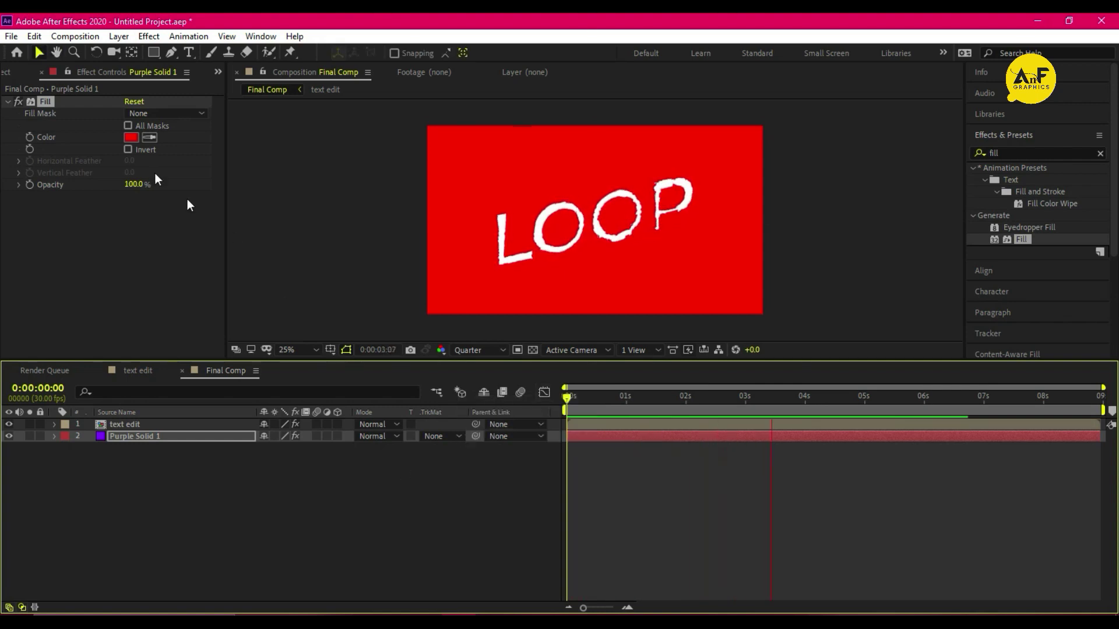
- Add Texture 1.jpg as the top layer of Final Comp
click(5, 73)
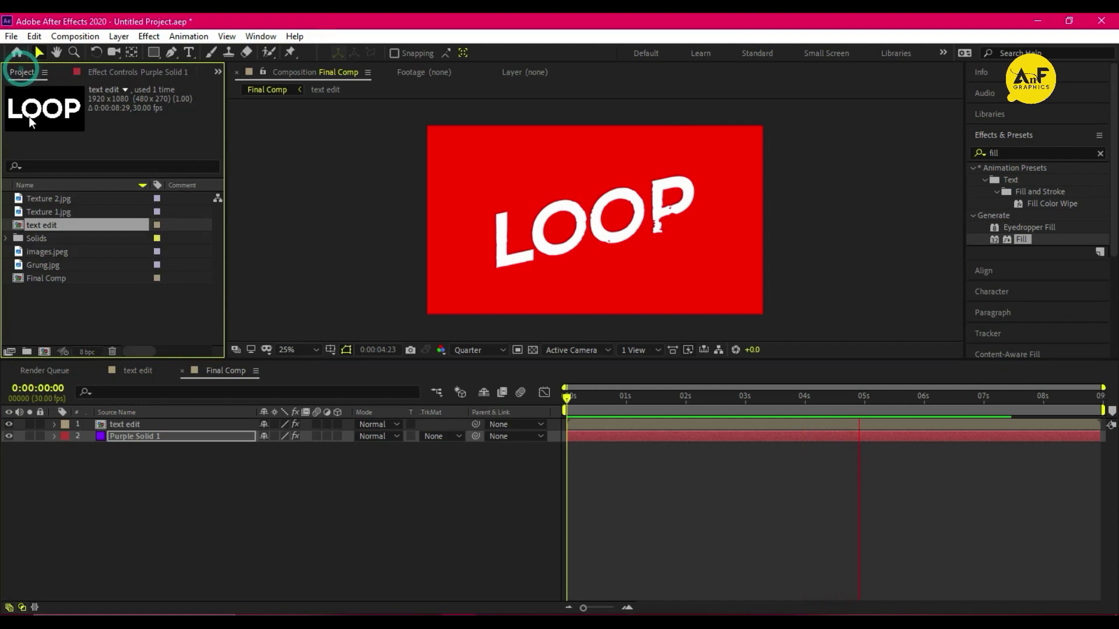
click(52, 213)
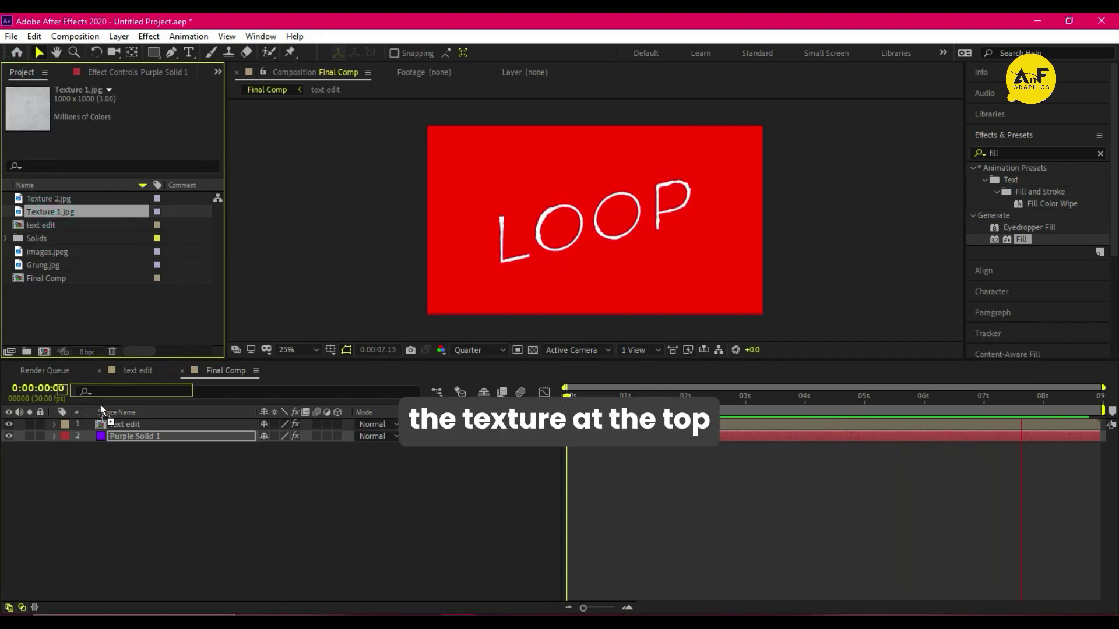
drag(52, 214, 651, 223)
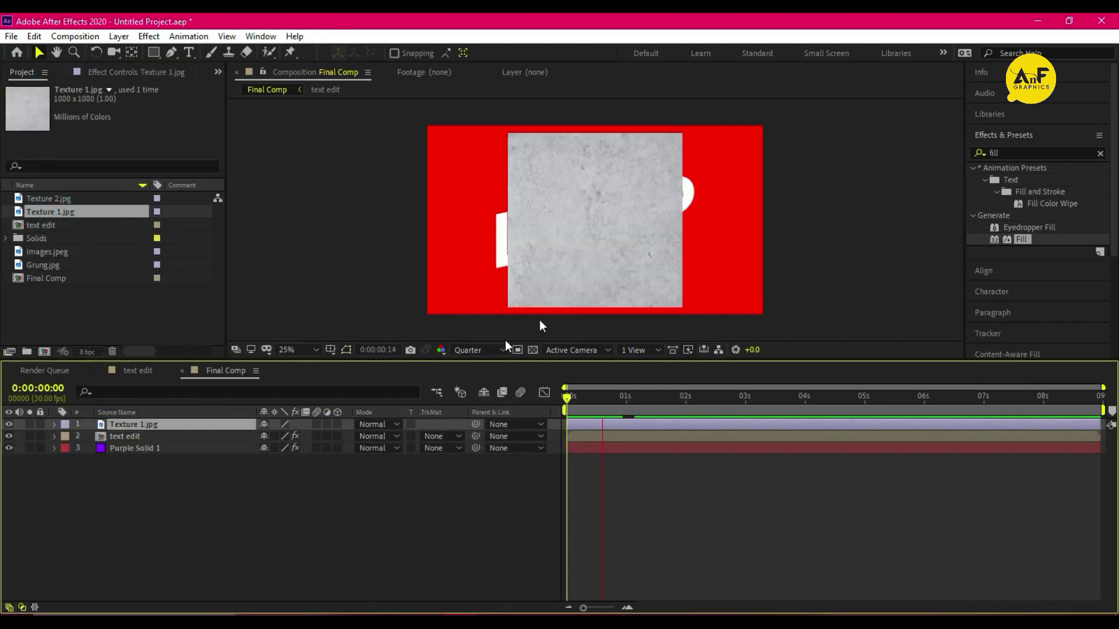
- Scale Texture 1.jpg to 200% and set its blending mode to Screen
click(154, 423)
key(s)
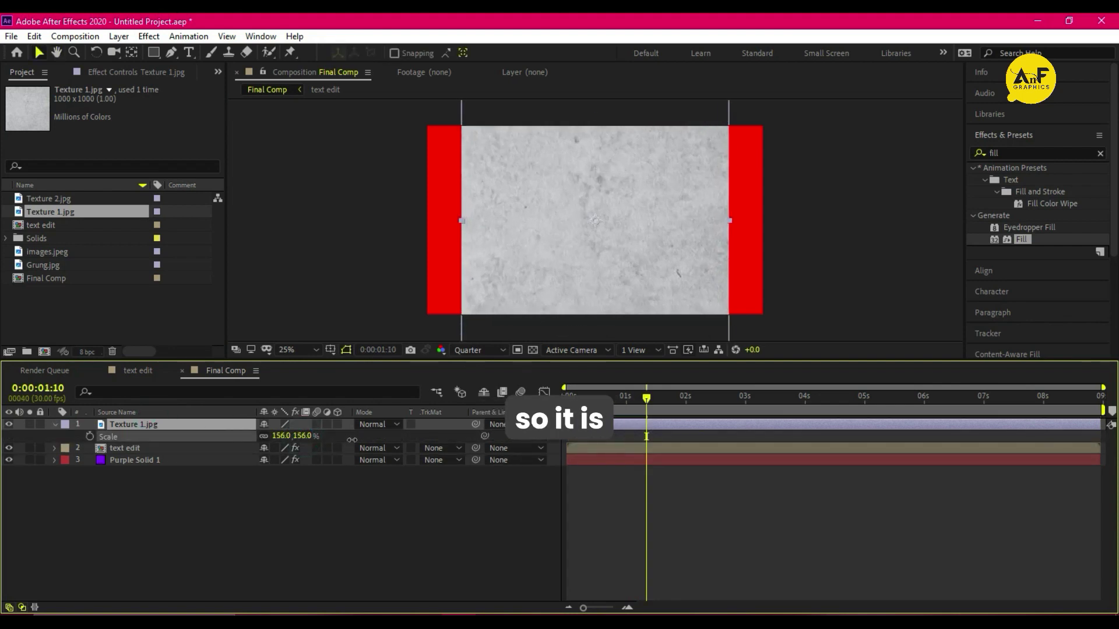
drag(305, 436, 376, 449)
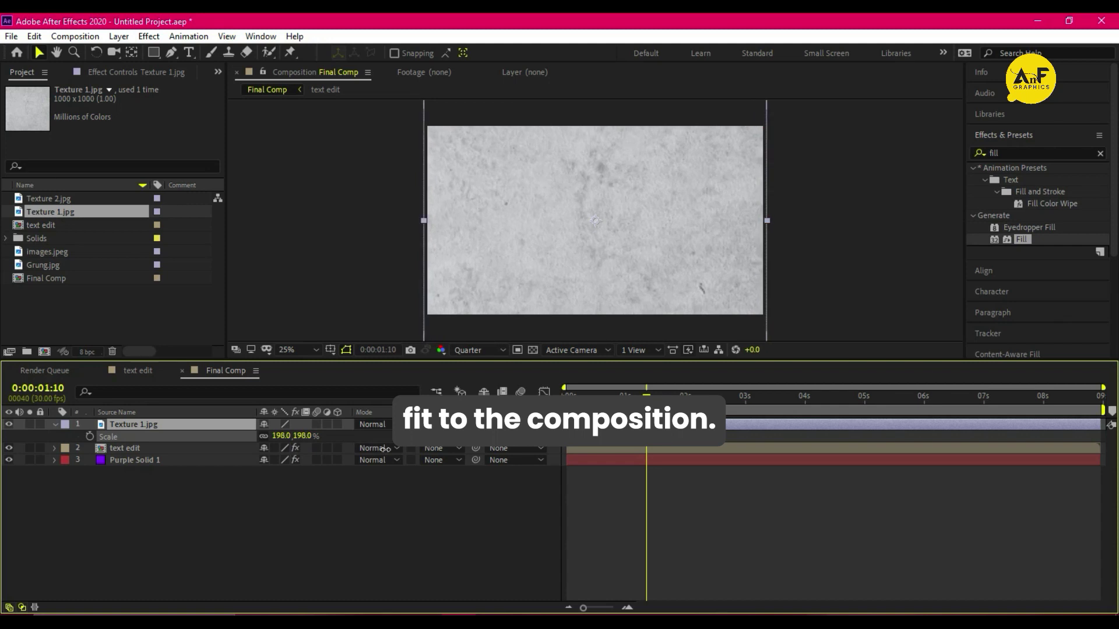
key(alt+KP_Add)
key(Return)
click(376, 425)
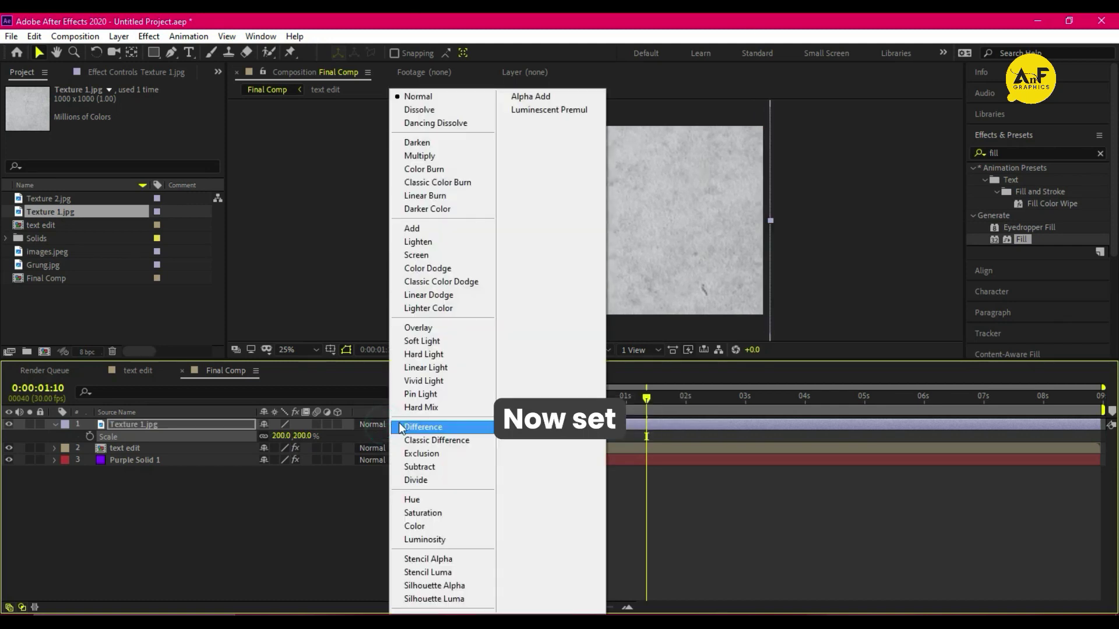
click(418, 257)
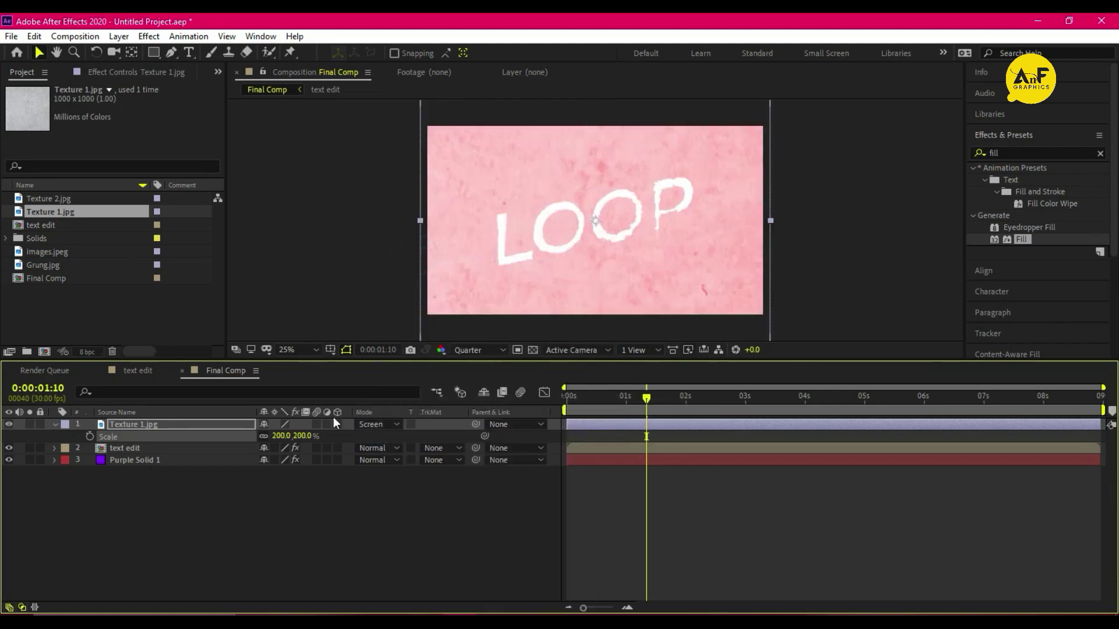
click(204, 427)
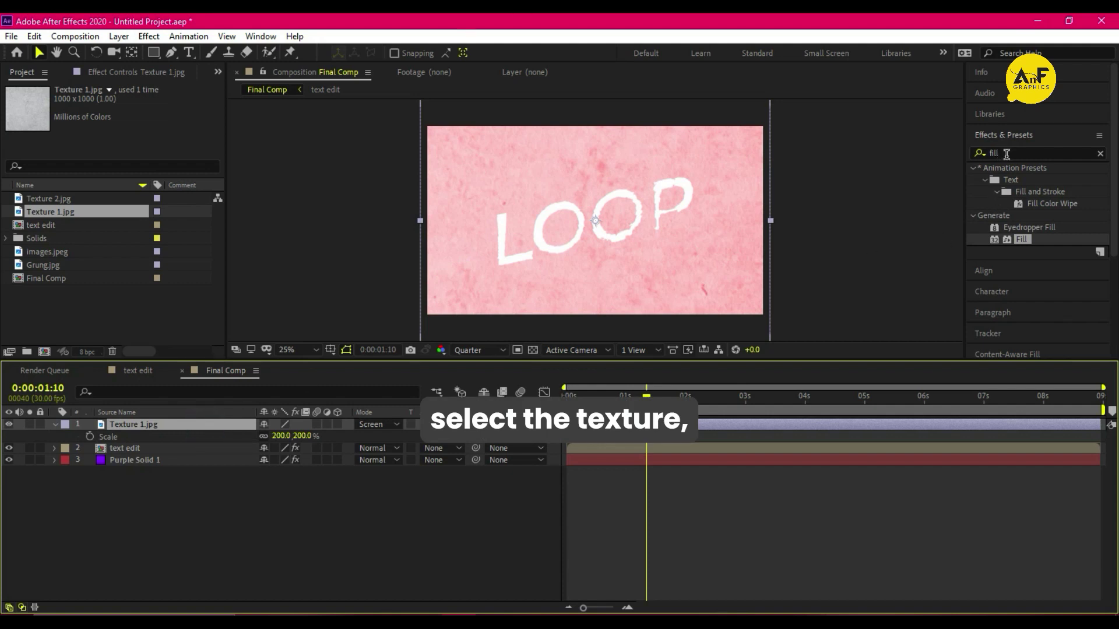
- Apply Levels to Texture 1.jpg with gamma 0.14 and preview the animation
click(993, 153)
text(leve)
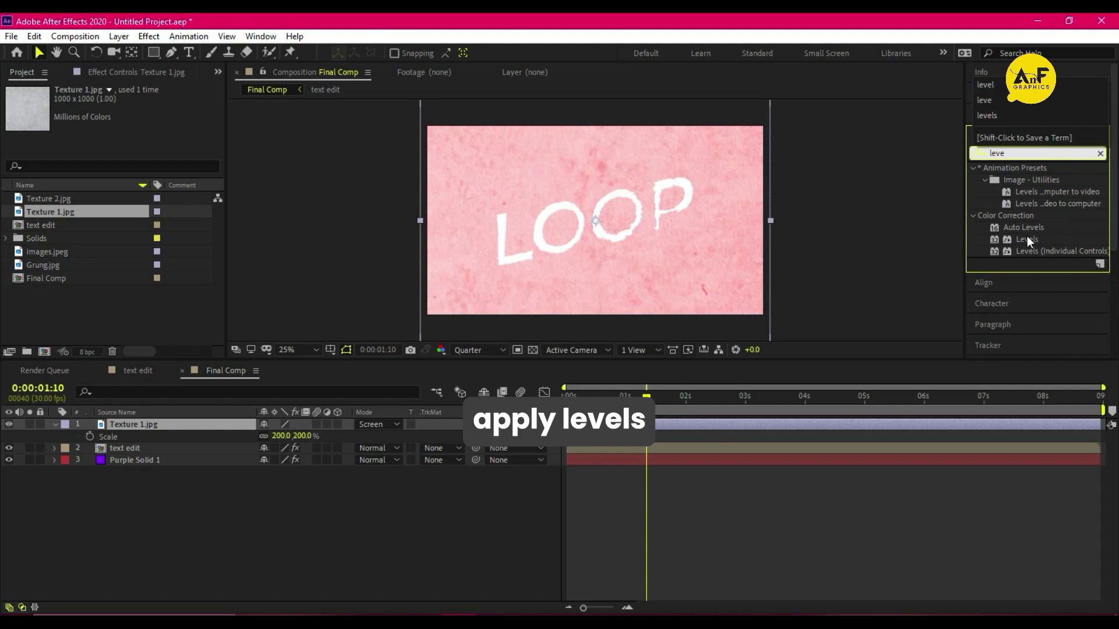
drag(1027, 239, 125, 424)
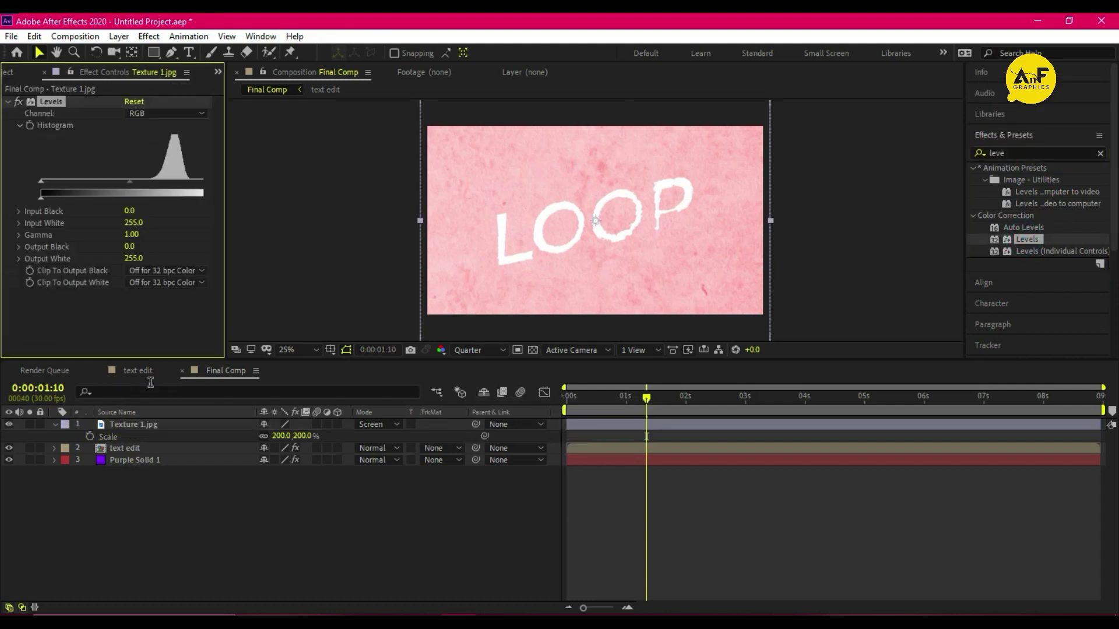
drag(132, 181, 204, 195)
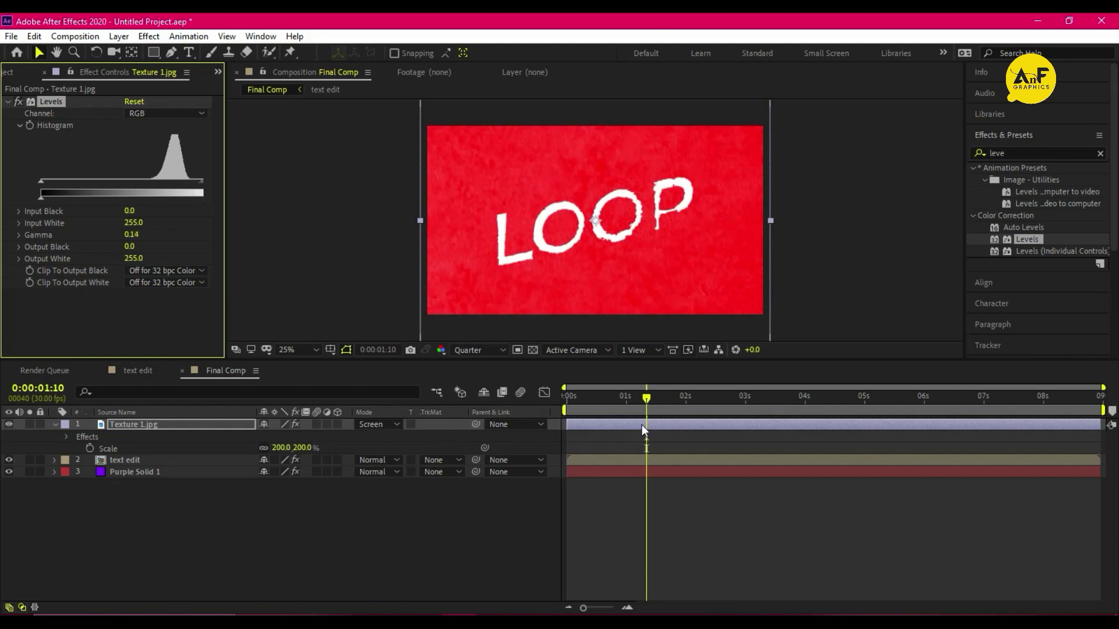
drag(646, 399, 565, 399)
key(space)
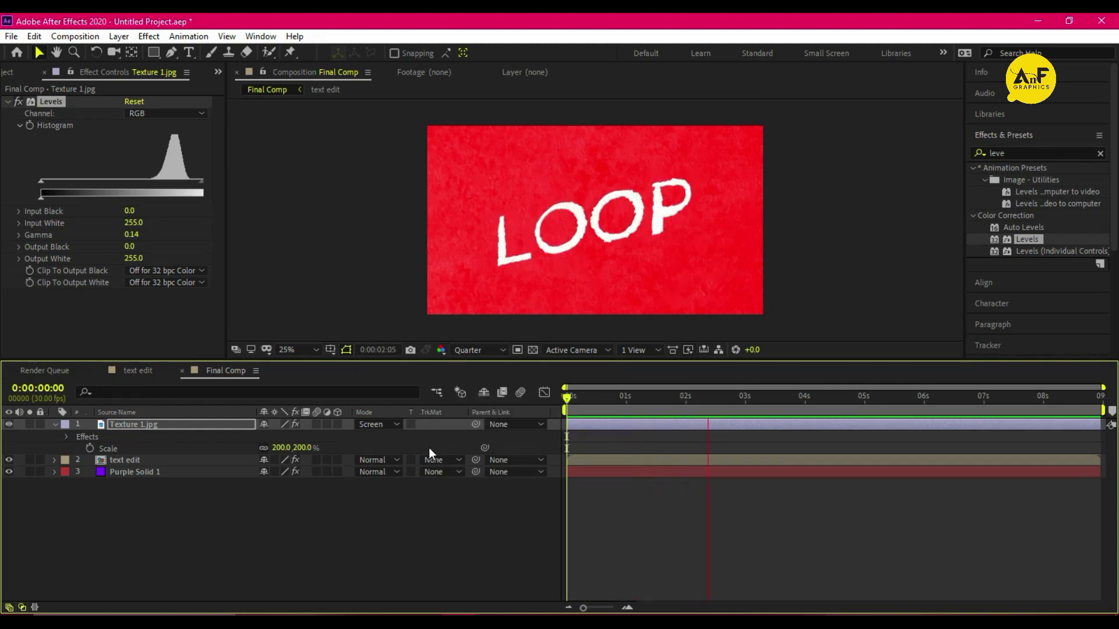